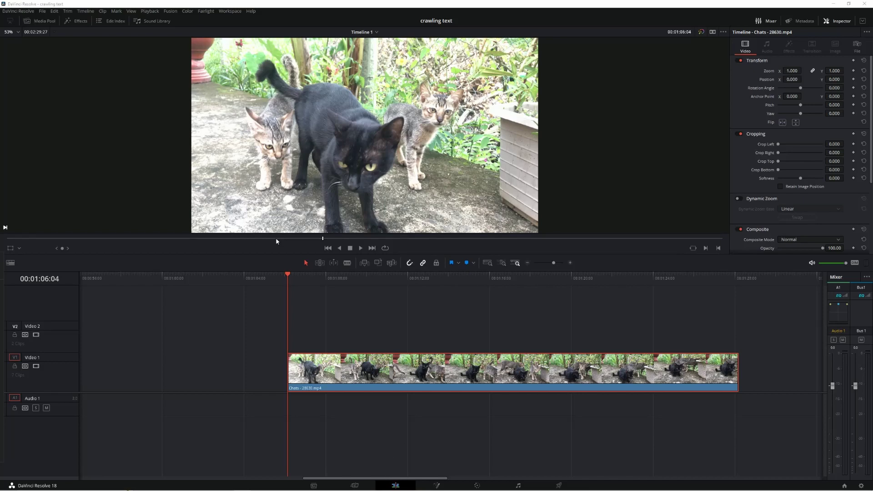
# - Place a Text+ title on Video 2 above the cat clip, trim it to end with the clip, and select it
pyautogui.click(76, 21)
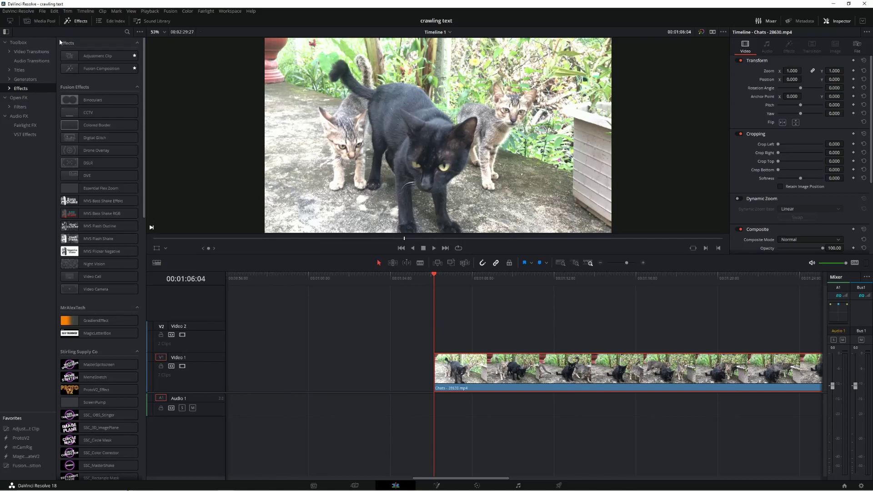
pyautogui.click(23, 72)
pyautogui.moveTo(99, 119)
pyautogui.mouseDown()
pyautogui.moveTo(559, 306)
pyautogui.moveTo(482, 337)
pyautogui.moveTo(770, 352)
pyautogui.mouseUp()
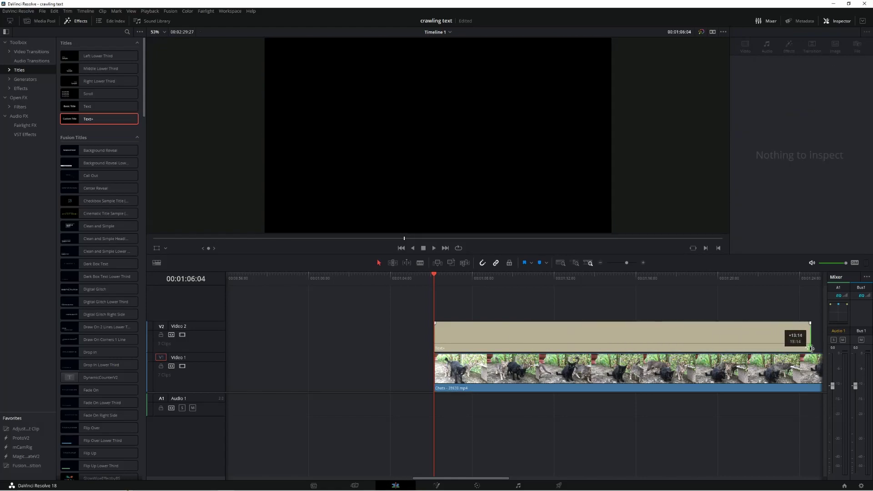
pyautogui.moveTo(770, 352); pyautogui.dragTo(711, 351)
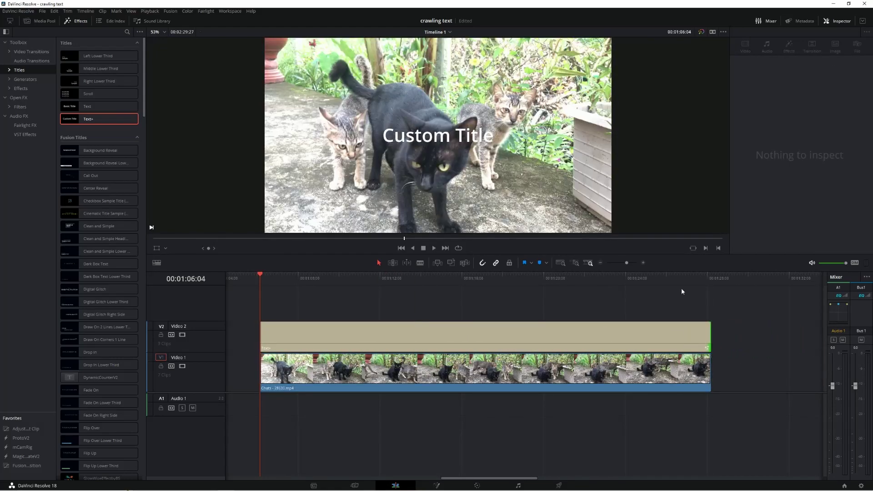
pyautogui.click(449, 329)
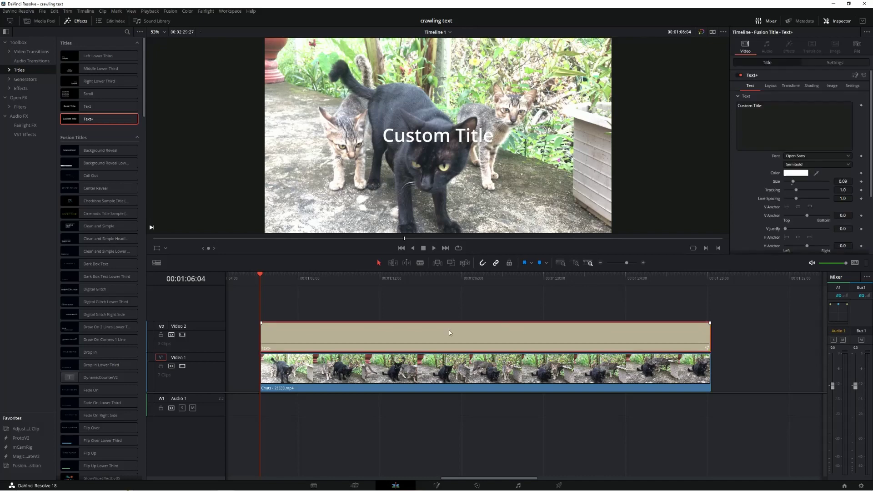
# - Replace 'Custom Title' with the French sentence about cats reaching the galaxy's end and set it in Montserrat
pyautogui.tripleClick(770, 106)
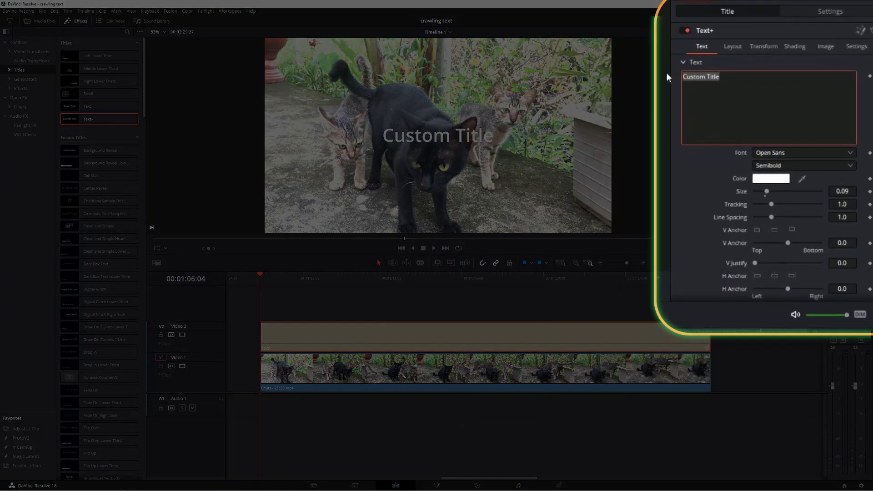
pyautogui.write('les gentils')
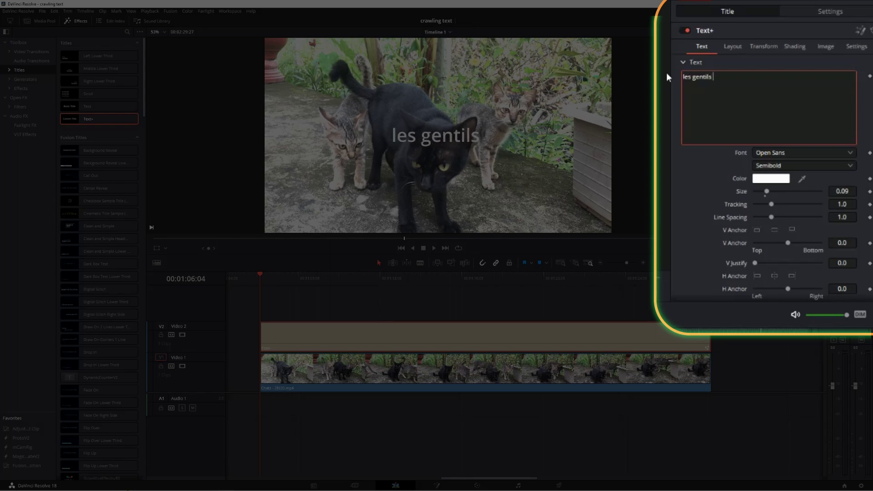
pyautogui.write(' chats qui bientot nous domineront')
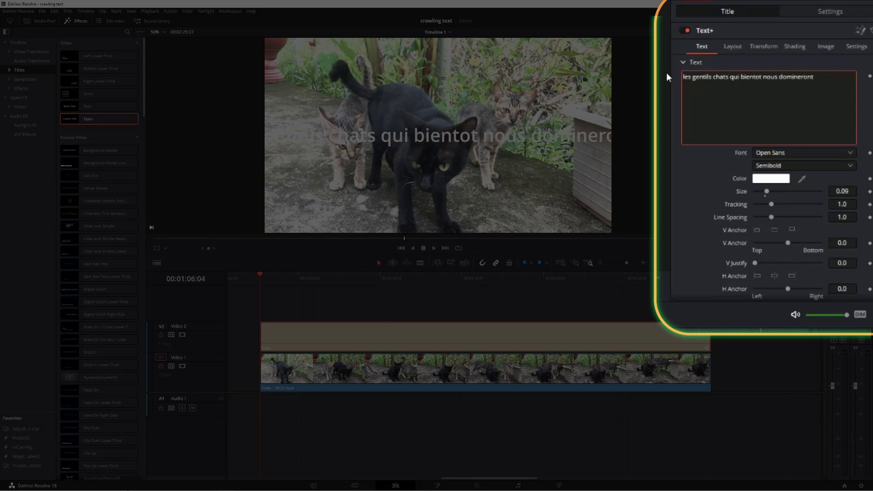
pyautogui.write('et s entendront')
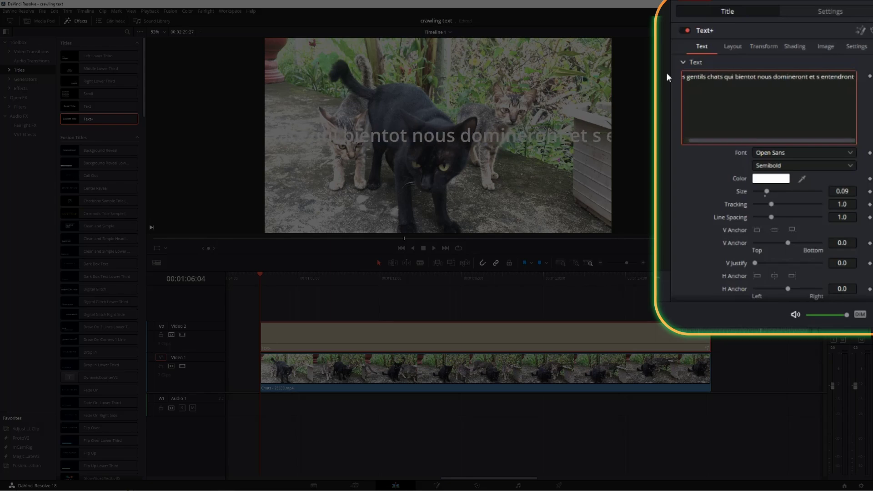
pyautogui.write(' jusqu au fin fond de')
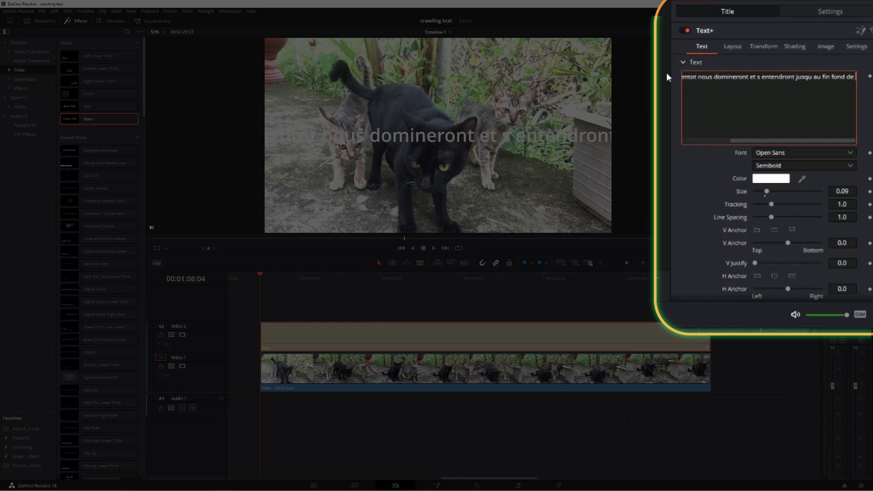
pyautogui.write(' la galaxie')
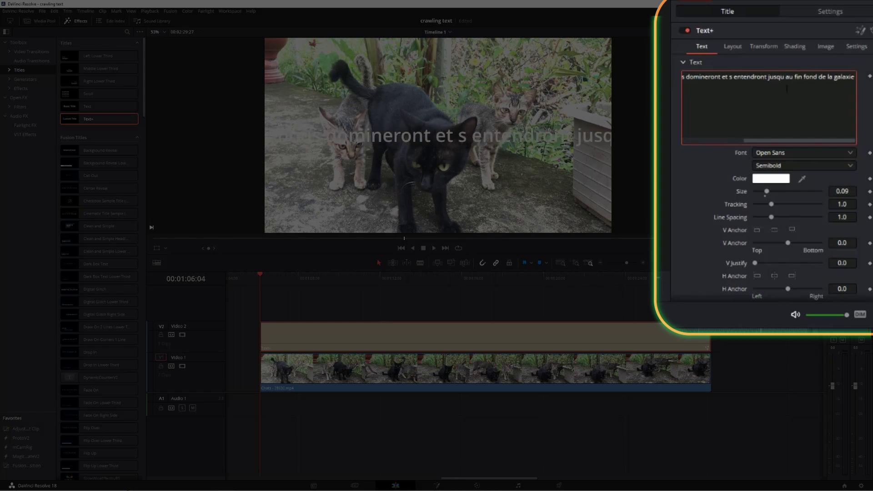
pyautogui.click(812, 154)
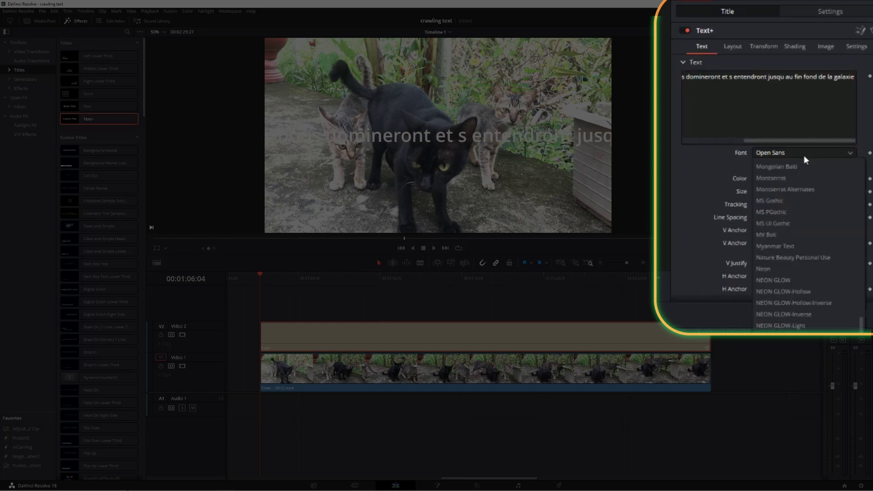
pyautogui.click(796, 180)
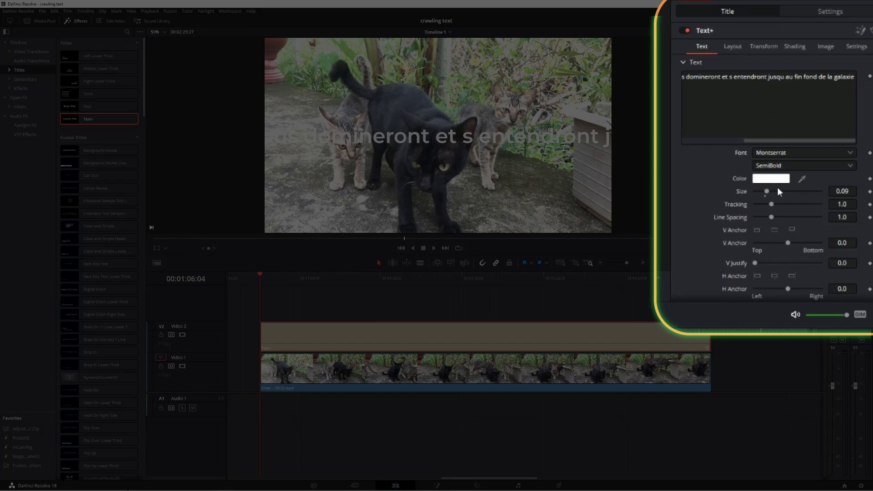
# - Left-anchor the title, lower it near the frame bottom, set Size 0.647 and Background Alpha 1.0
pyautogui.click(757, 276)
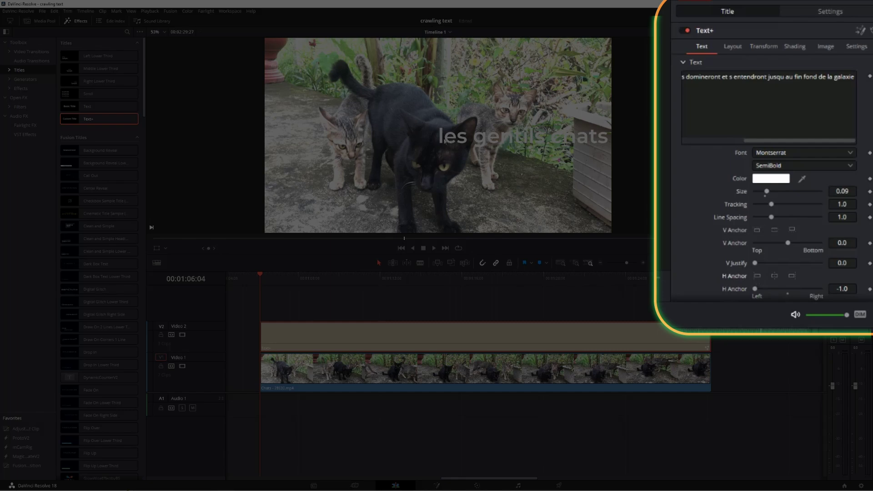
pyautogui.click(738, 51)
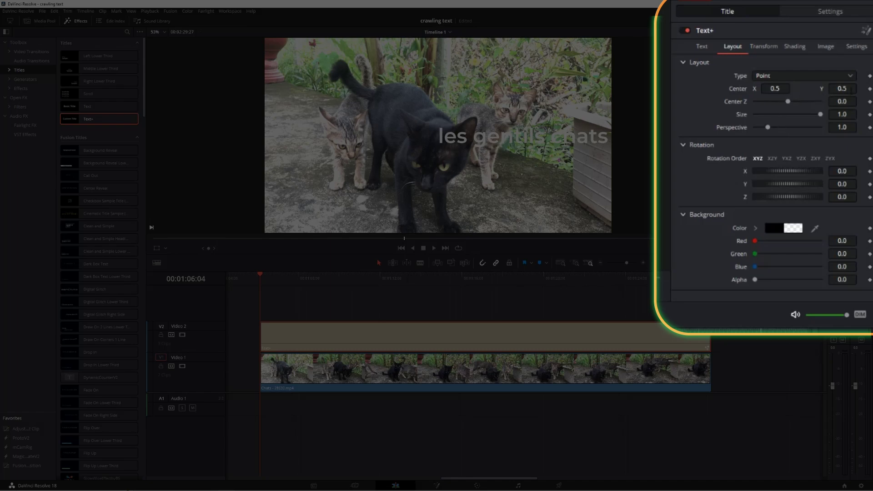
pyautogui.moveTo(852, 89); pyautogui.dragTo(814, 89)
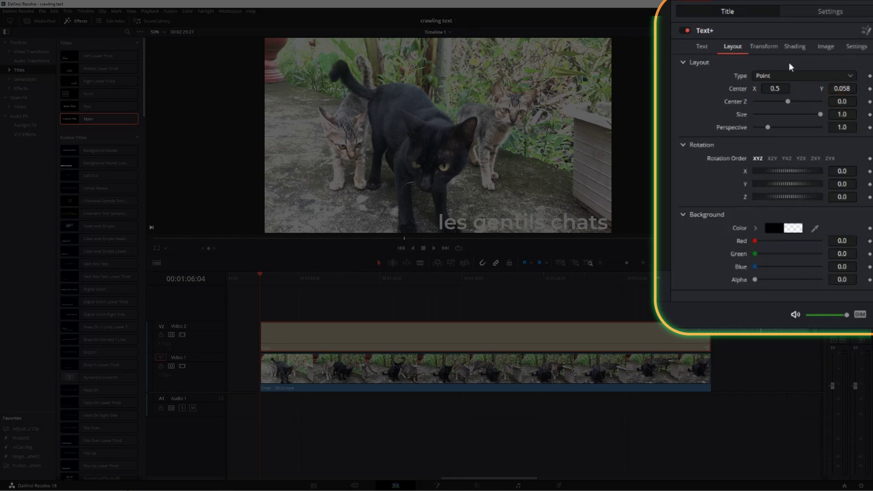
pyautogui.moveTo(842, 114); pyautogui.dragTo(814, 115)
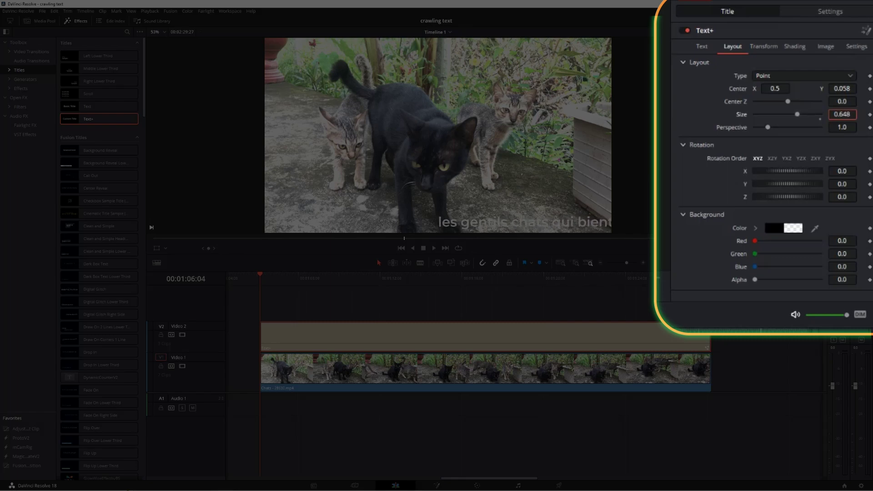
pyautogui.moveTo(843, 114); pyautogui.dragTo(853, 113)
pyautogui.moveTo(756, 279); pyautogui.dragTo(821, 280)
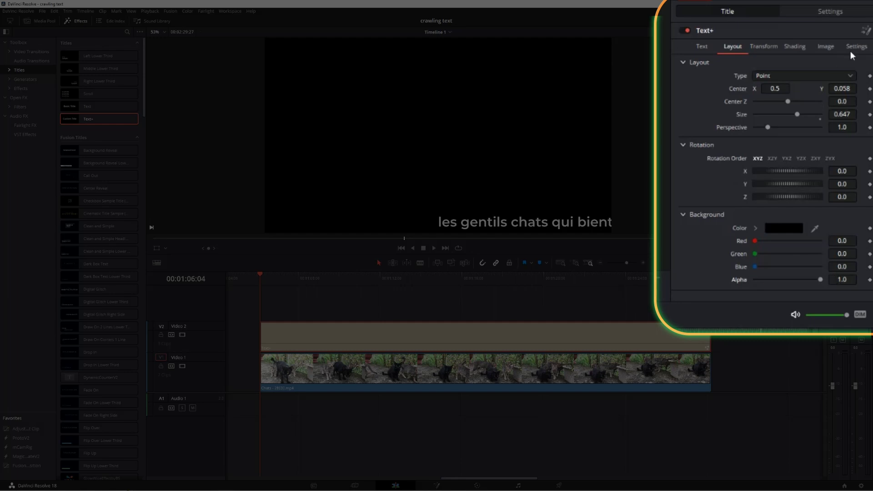
# - Crop the title from the top (Crop Top 972, Bottom 16.5) to leave a narrow bottom bar
pyautogui.click(829, 11)
pyautogui.click(712, 142)
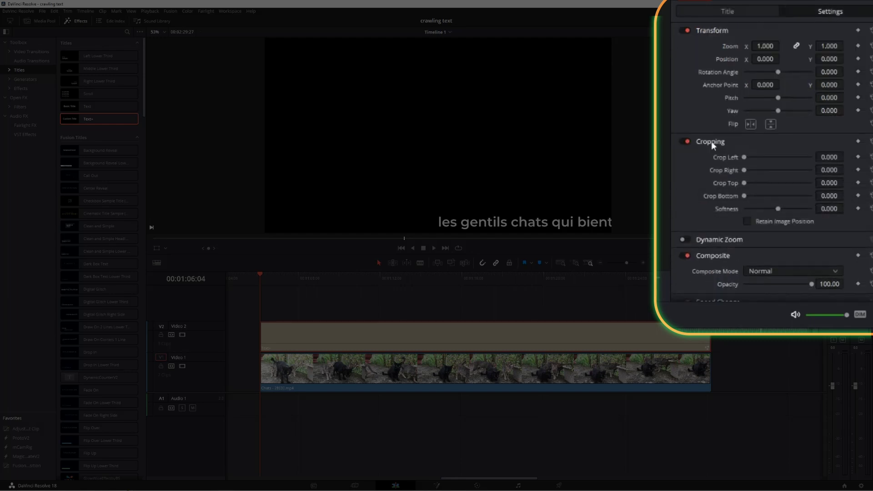
pyautogui.moveTo(744, 185)
pyautogui.mouseDown()
pyautogui.moveTo(801, 194)
pyautogui.moveTo(819, 188)
pyautogui.moveTo(779, 185)
pyautogui.mouseUp()
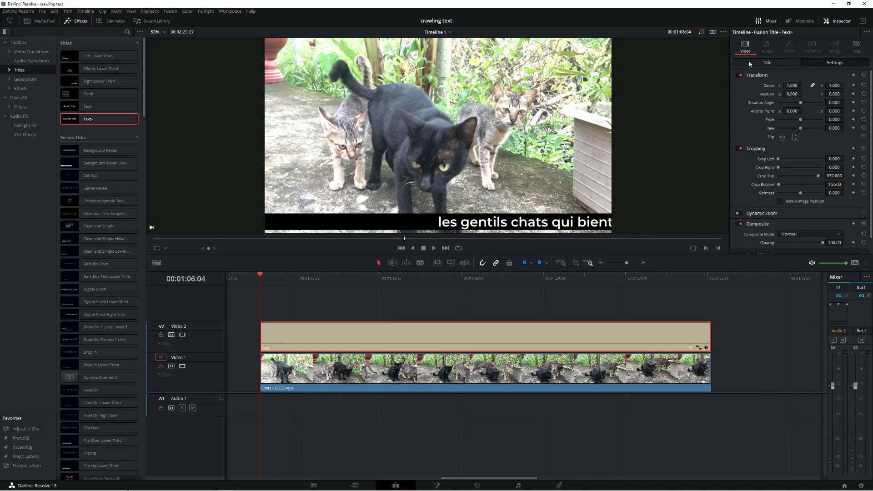
# - Lower the title's Background Alpha to 0.551 and save the project
pyautogui.click(767, 63)
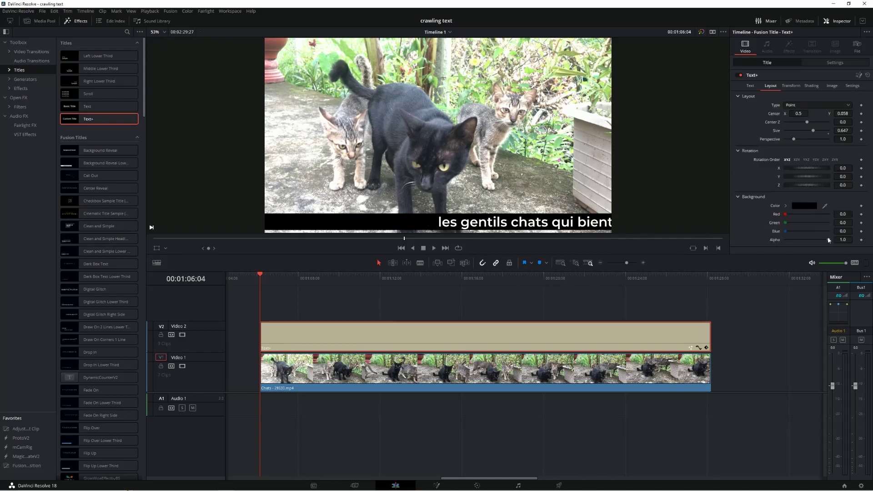
pyautogui.moveTo(828, 240); pyautogui.dragTo(810, 245)
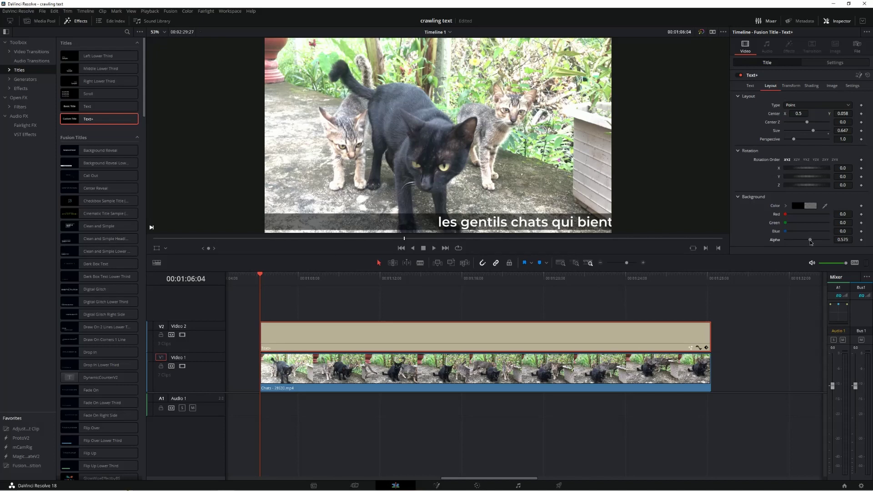
pyautogui.moveTo(810, 241); pyautogui.dragTo(810, 243)
pyautogui.hotkey('ctrl', 's')
# - Try a pink background in the colour picker, then keep black and confirm
pyautogui.click(797, 207)
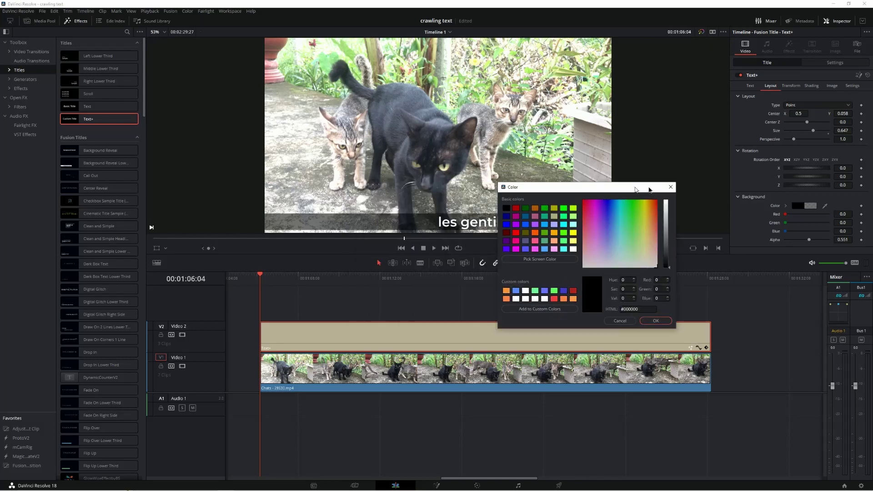
pyautogui.click(700, 212)
pyautogui.moveTo(484, 176)
pyautogui.mouseDown()
pyautogui.moveTo(750, 188)
pyautogui.moveTo(751, 231)
pyautogui.moveTo(776, 277)
pyautogui.mouseUp()
pyautogui.click(782, 209)
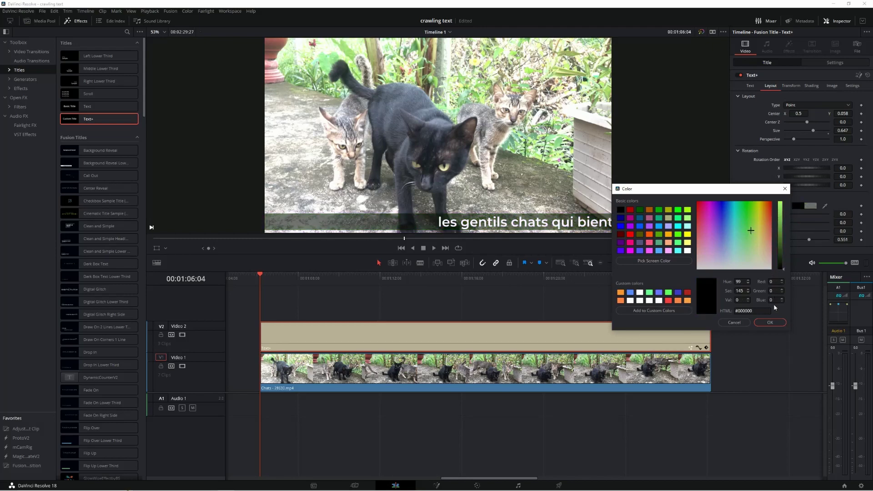
pyautogui.click(770, 323)
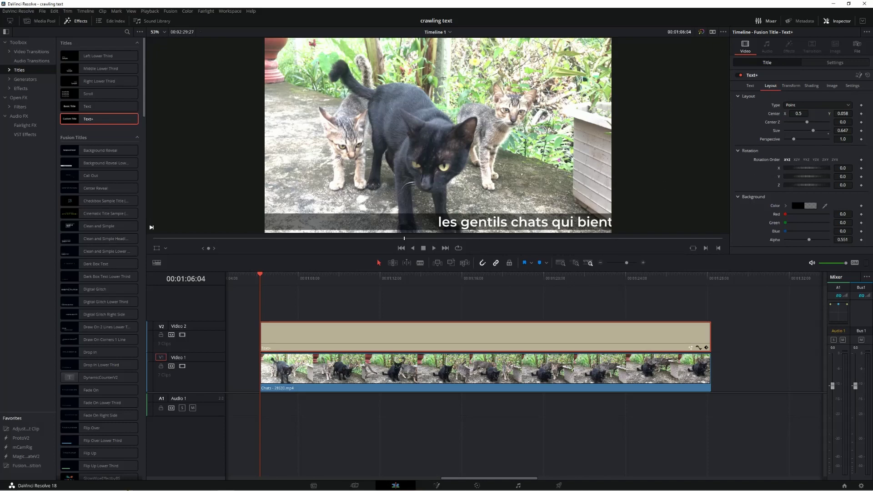
# - Keyframe Center X at 1.026 at the clip start and -1.859 further along the clip
pyautogui.moveTo(799, 113)
pyautogui.mouseDown()
pyautogui.moveTo(832, 113)
pyautogui.moveTo(815, 113)
pyautogui.mouseUp()
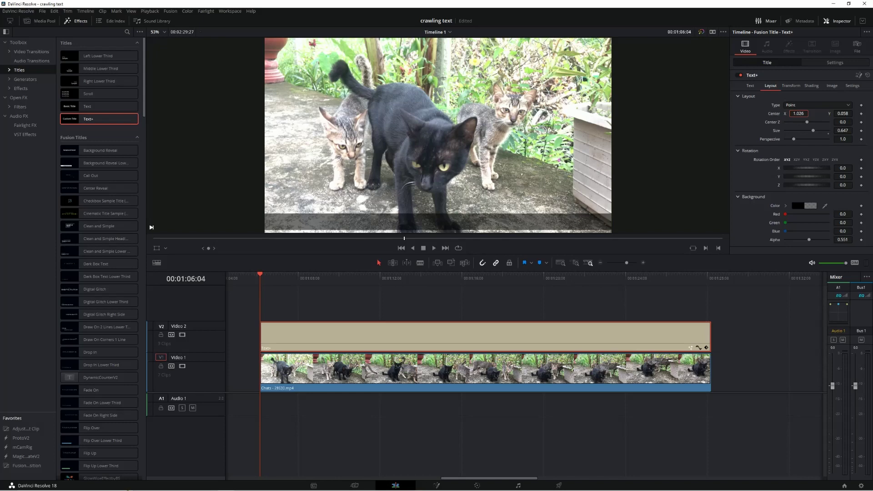
pyautogui.click(862, 114)
pyautogui.moveTo(259, 275); pyautogui.dragTo(350, 283)
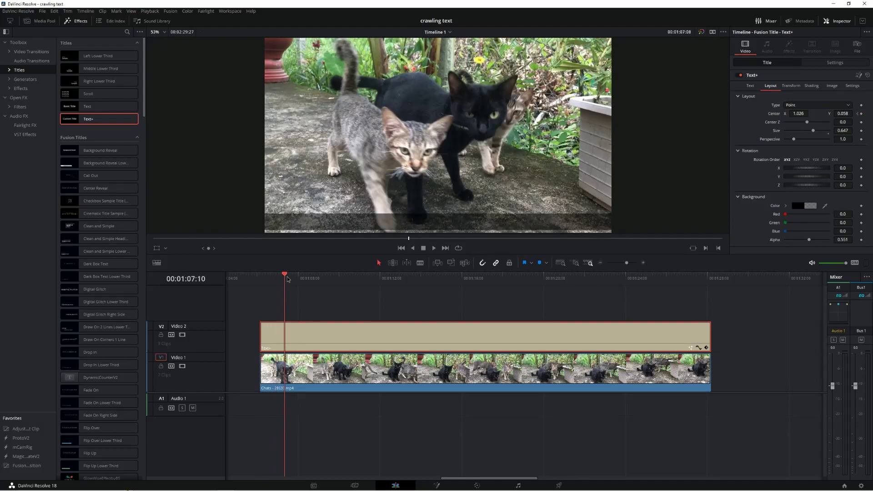
pyautogui.moveTo(368, 284); pyautogui.dragTo(413, 287)
pyautogui.moveTo(798, 113); pyautogui.dragTo(773, 113)
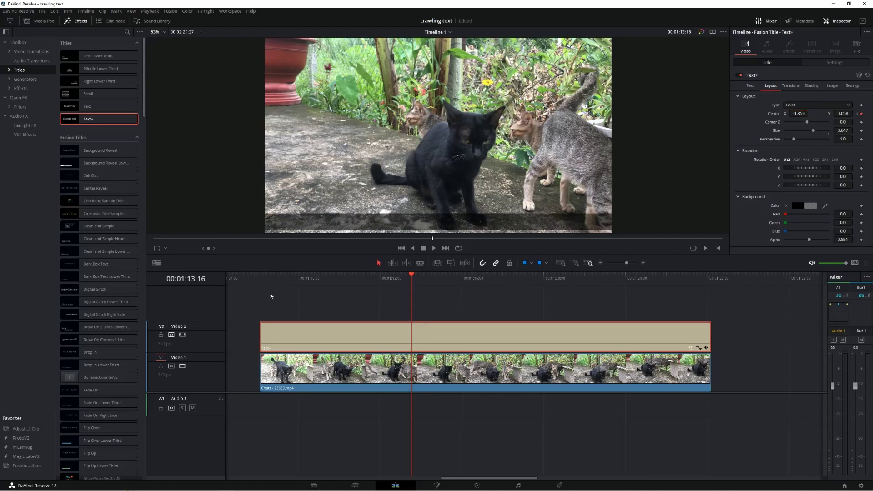
# - Play from the clip start to preview the leftward crawl
pyautogui.click(270, 278)
pyautogui.press('space')
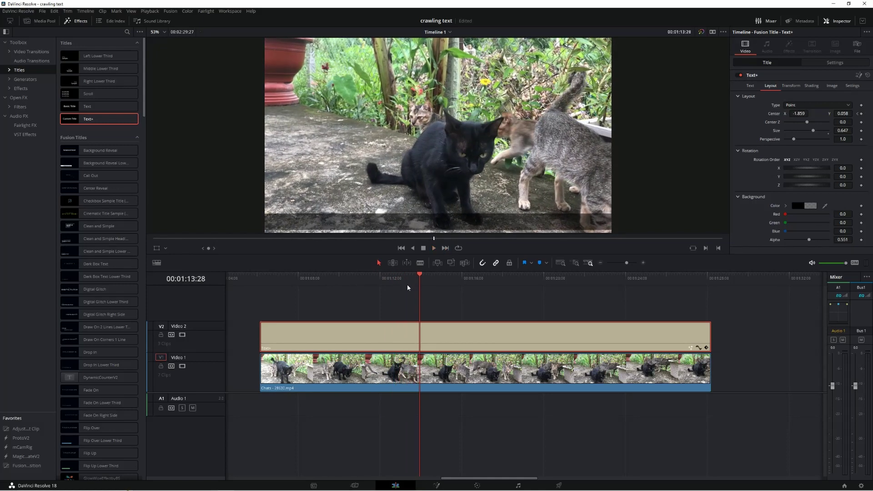
pyautogui.moveTo(417, 275); pyautogui.dragTo(411, 274)
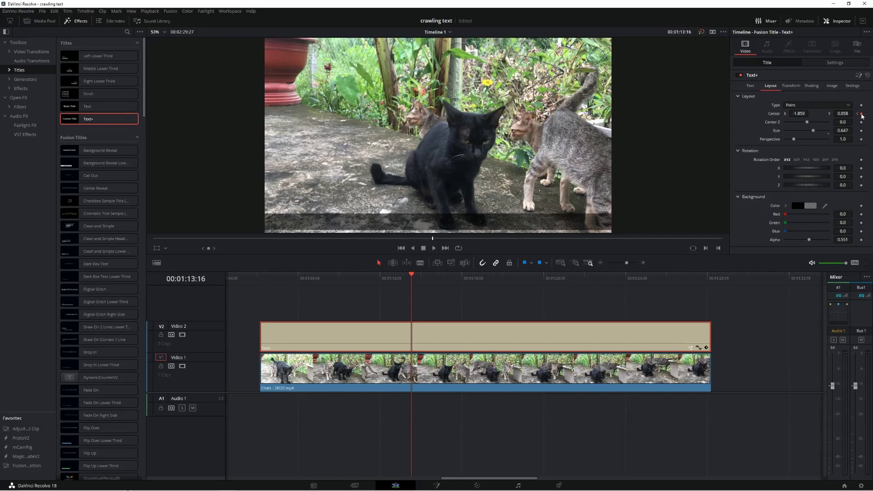
# - At the next keyframe, enter Center X 0.308995, then drag it to about -1.85
pyautogui.click(862, 115)
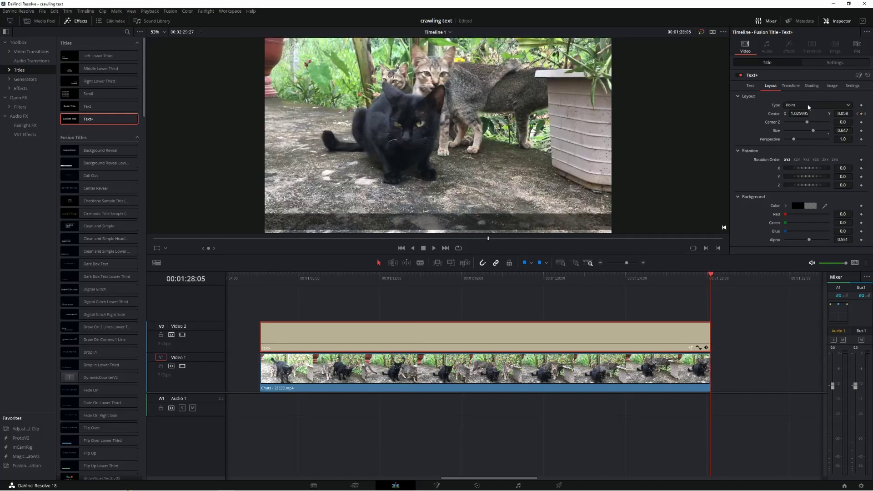
pyautogui.doubleClick(799, 114)
pyautogui.write('0.308995')
pyautogui.press('Return')
pyautogui.moveTo(800, 113); pyautogui.dragTo(773, 113)
# - Preview the crawl from the start, then Alt-drag a copy of the Text+ clip after the first
pyautogui.click(260, 278)
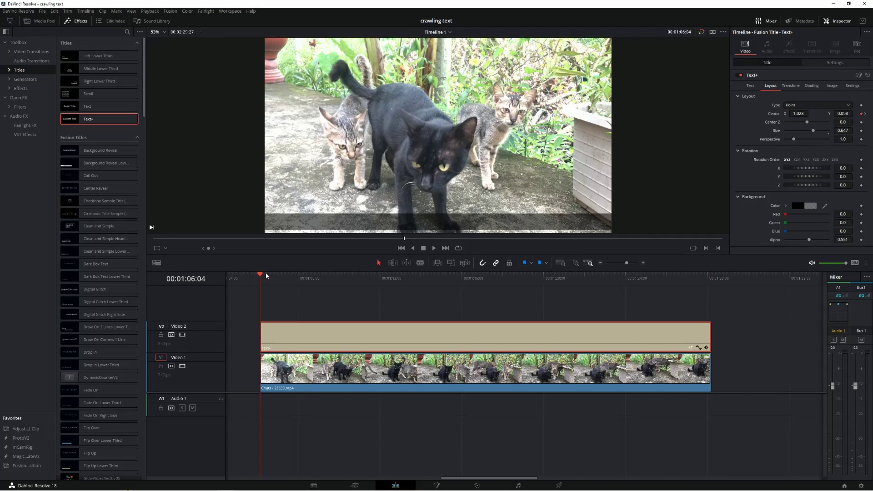
pyautogui.press('space')
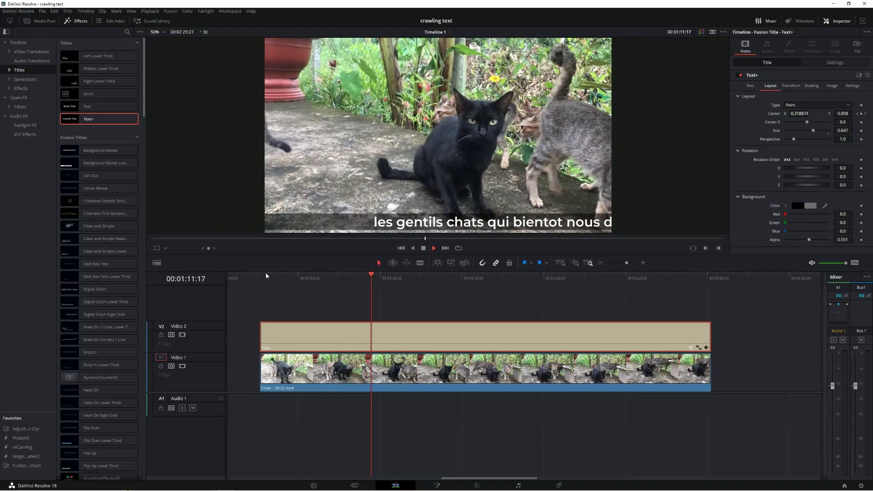
pyautogui.press('Down')
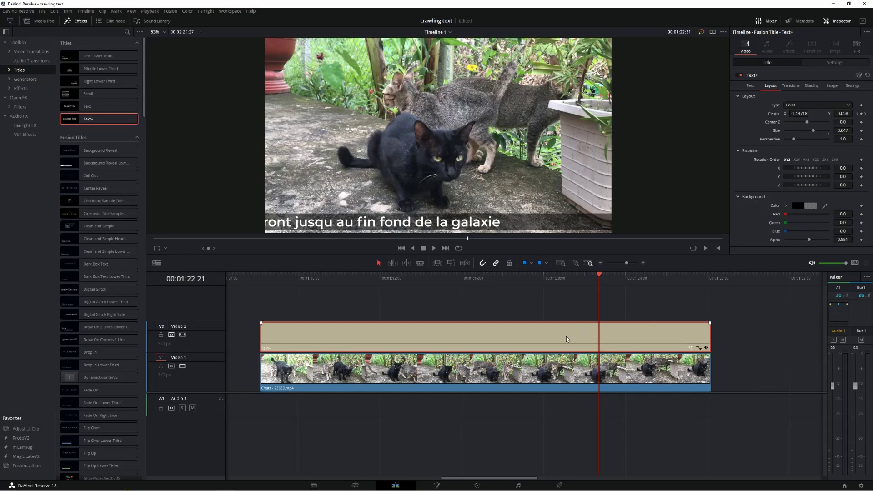
pyautogui.moveTo(567, 338)
pyautogui.keyDown('alt'); pyautogui.mouseDown()
pyautogui.moveTo(558, 317)
pyautogui.moveTo(258, 345)
pyautogui.moveTo(629, 343)
pyautogui.mouseUp(); pyautogui.keyUp('alt')
# - Extend the V1 cat footage under the second text clip and replay across both titles
pyautogui.click(287, 280)
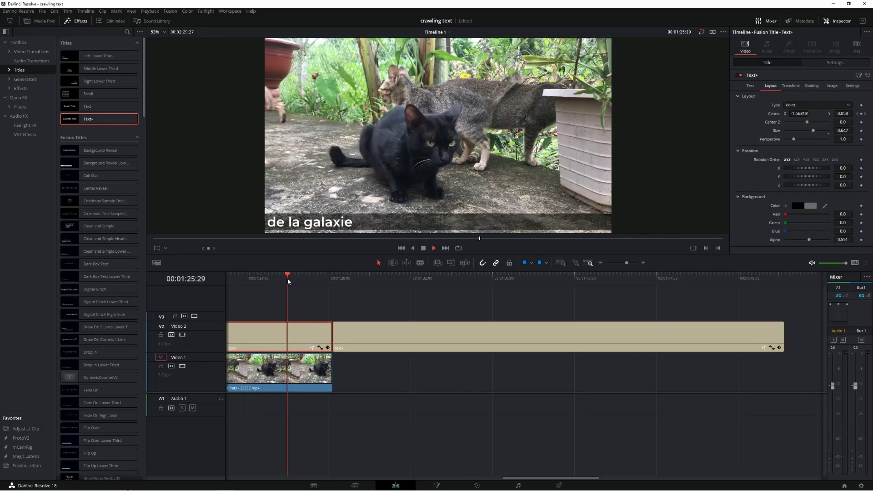
pyautogui.press('space')
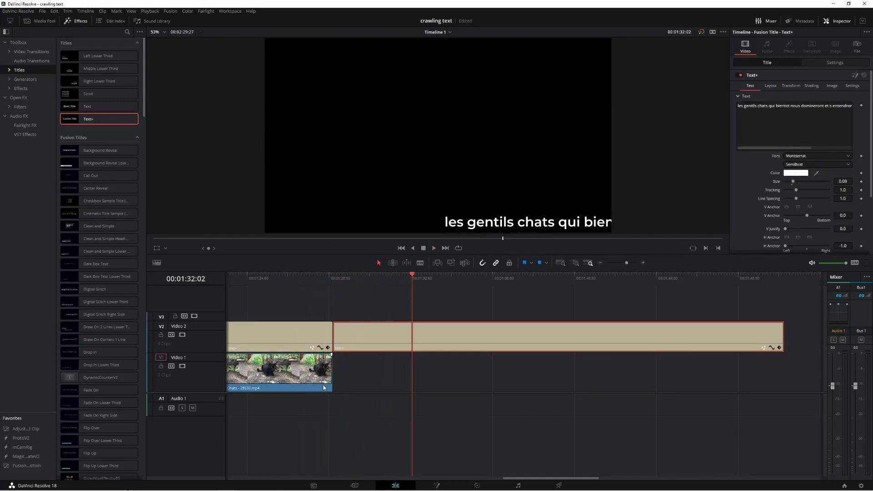
pyautogui.moveTo(331, 387); pyautogui.dragTo(783, 381)
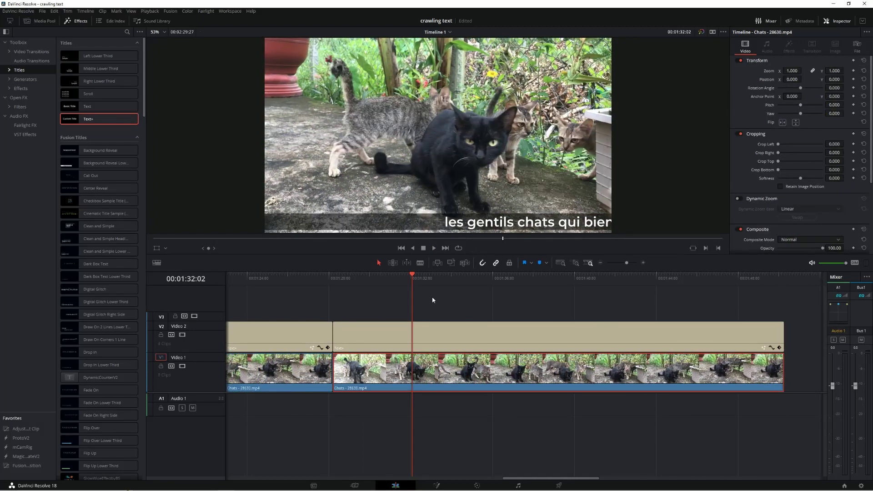
pyautogui.click(266, 275)
pyautogui.press('space')
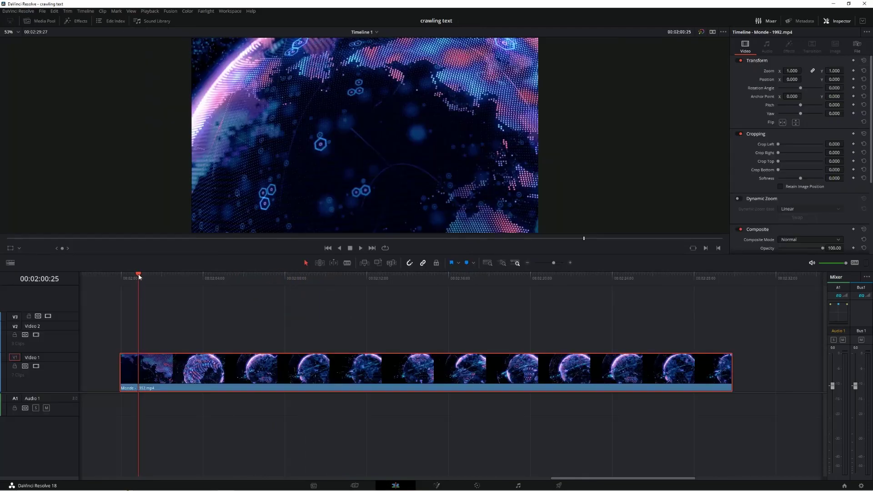
# - Scrub through the globe clip Monde - 1992.mp4, then reopen the effects library
pyautogui.moveTo(139, 276); pyautogui.dragTo(238, 278)
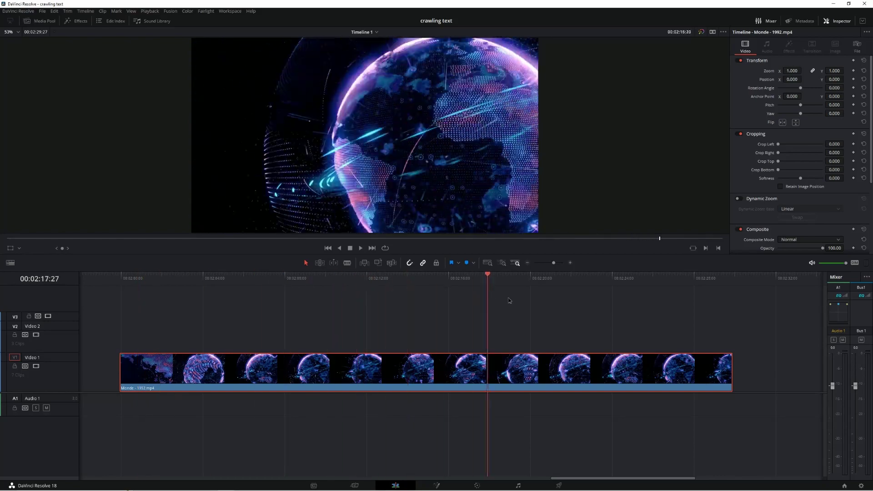
pyautogui.moveTo(225, 311); pyautogui.dragTo(187, 306)
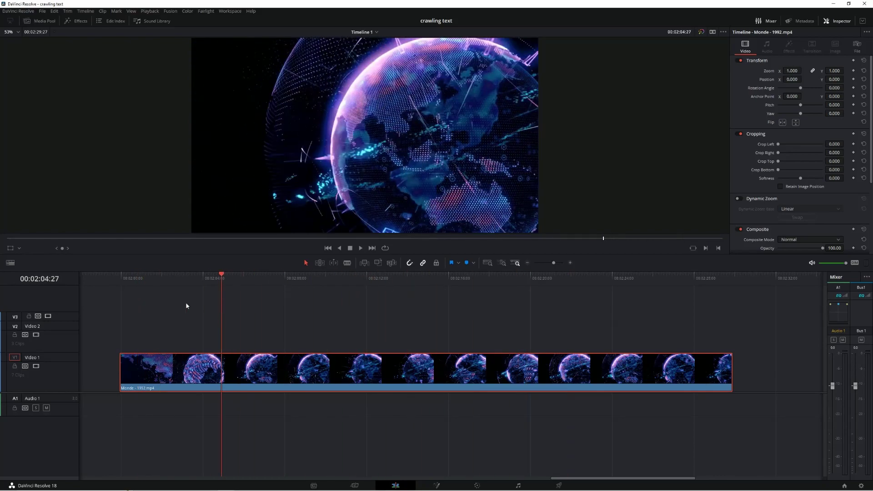
pyautogui.click(77, 22)
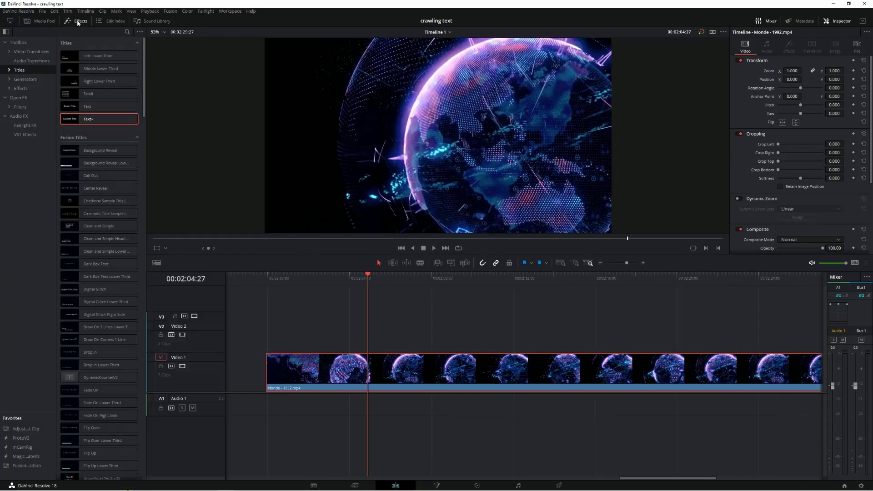
# - Add a Fusion Composition to V2 above the globe clip, select it, and park the playhead inside
pyautogui.click(19, 88)
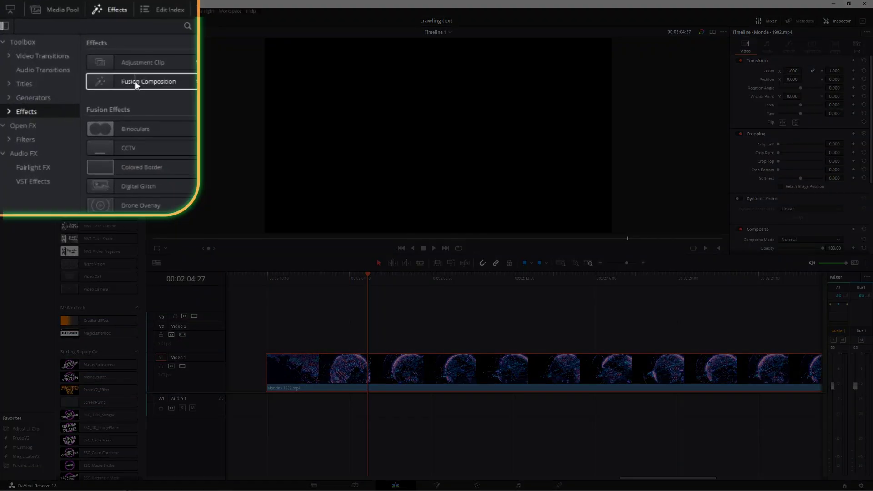
pyautogui.moveTo(97, 69)
pyautogui.mouseDown()
pyautogui.moveTo(263, 132)
pyautogui.moveTo(332, 333)
pyautogui.moveTo(587, 348)
pyautogui.mouseUp()
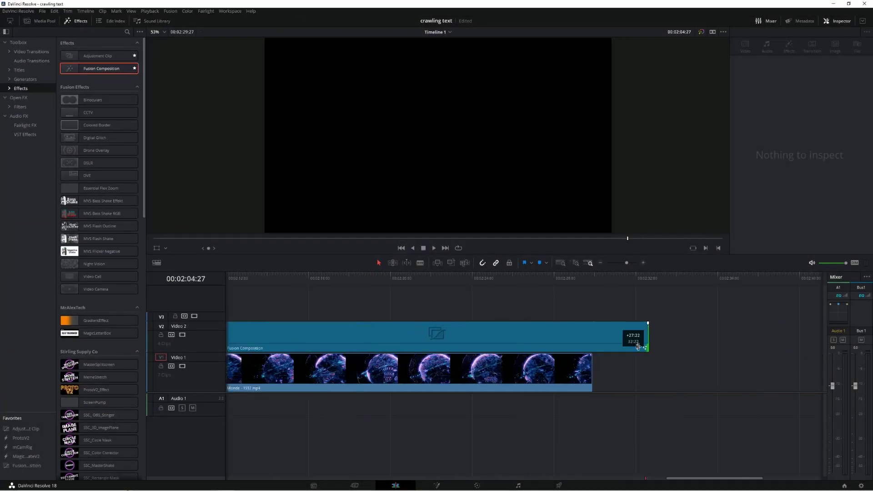
pyautogui.click(351, 339)
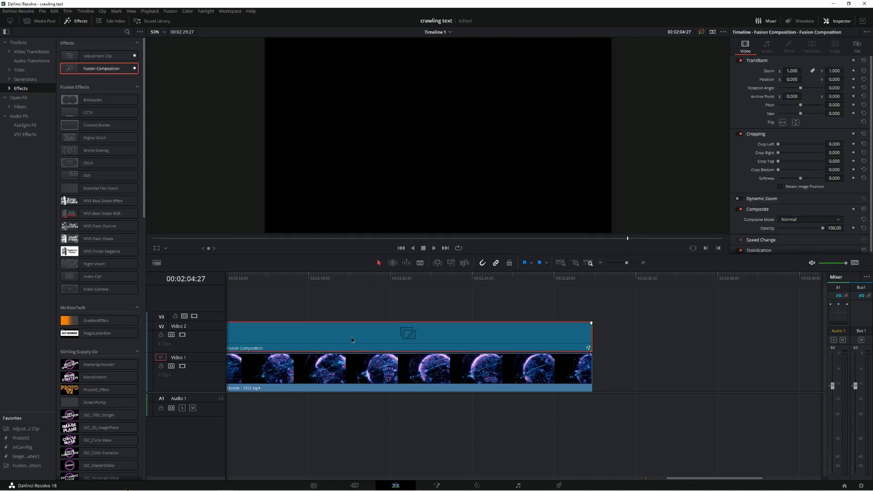
pyautogui.click(371, 276)
# - Open the composition on the Fusion page, hide the Effects library, and move MediaOut1 to the lower right
pyautogui.click(437, 485)
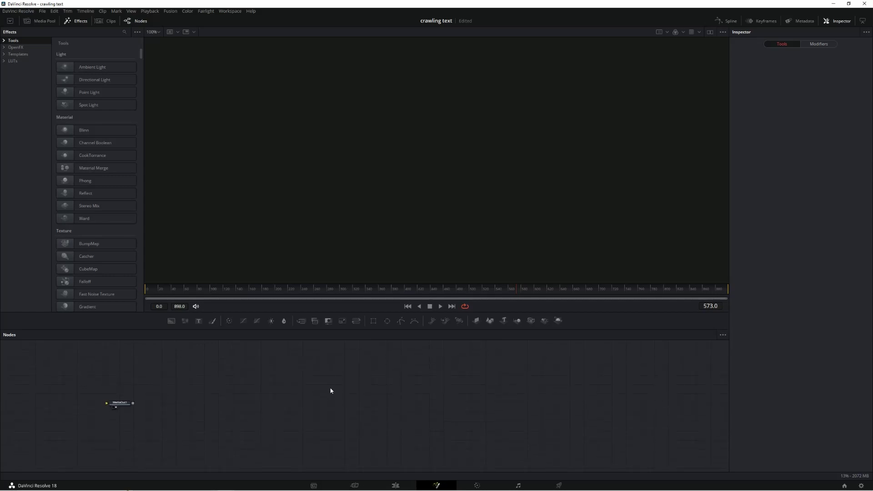
pyautogui.click(76, 21)
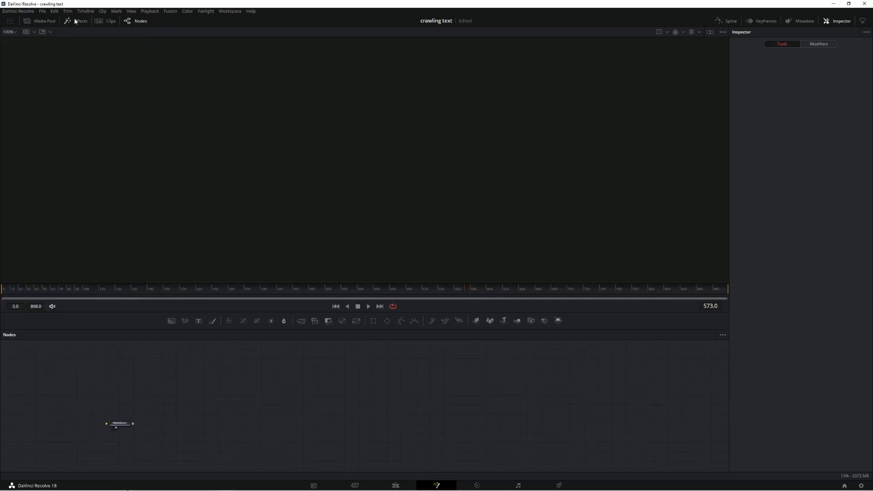
pyautogui.moveTo(120, 425)
pyautogui.mouseDown()
pyautogui.moveTo(690, 435)
pyautogui.moveTo(704, 427)
pyautogui.mouseUp()
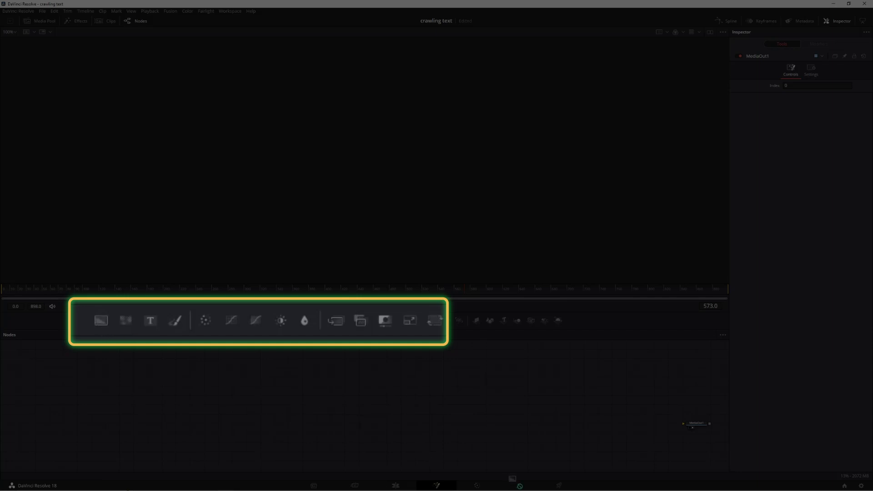
# - Add Background1 feeding MediaOut1, set its Alpha to 0, and shift it left in the graph
pyautogui.moveTo(101, 324)
pyautogui.mouseDown()
pyautogui.moveTo(469, 433)
pyautogui.moveTo(688, 425)
pyautogui.mouseUp()
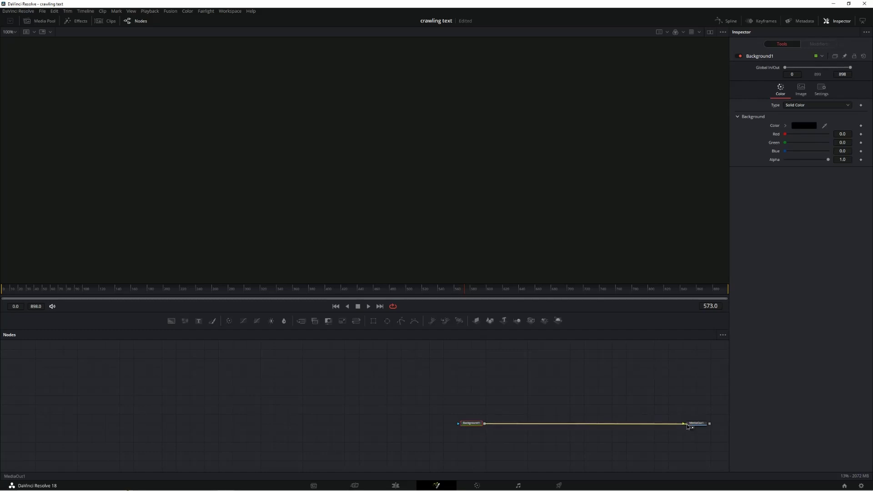
pyautogui.click(692, 428)
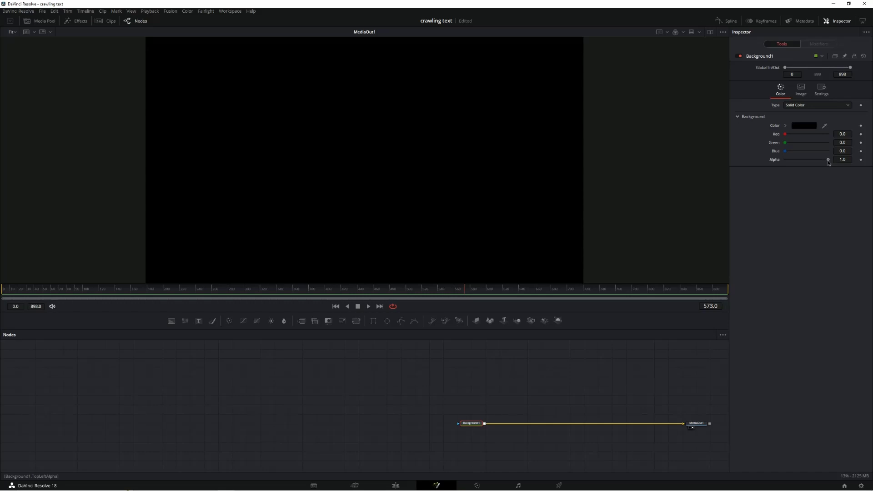
pyautogui.moveTo(828, 161); pyautogui.dragTo(778, 162)
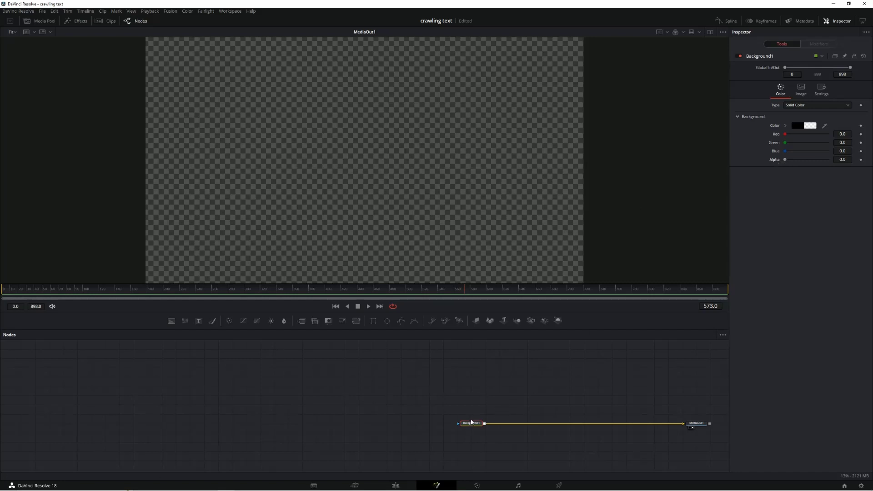
pyautogui.moveTo(472, 423); pyautogui.dragTo(429, 422)
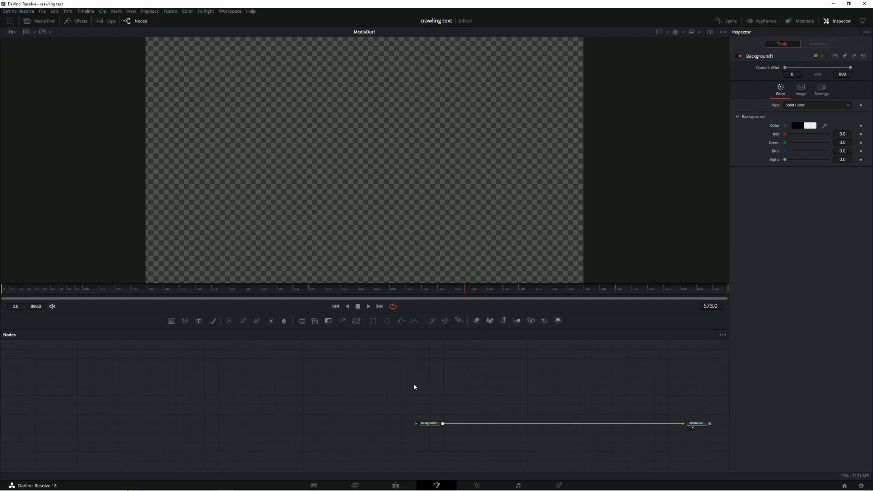
# - Add Background2 and merge it over Background1 through Merge1, then select Background2
pyautogui.click(172, 322)
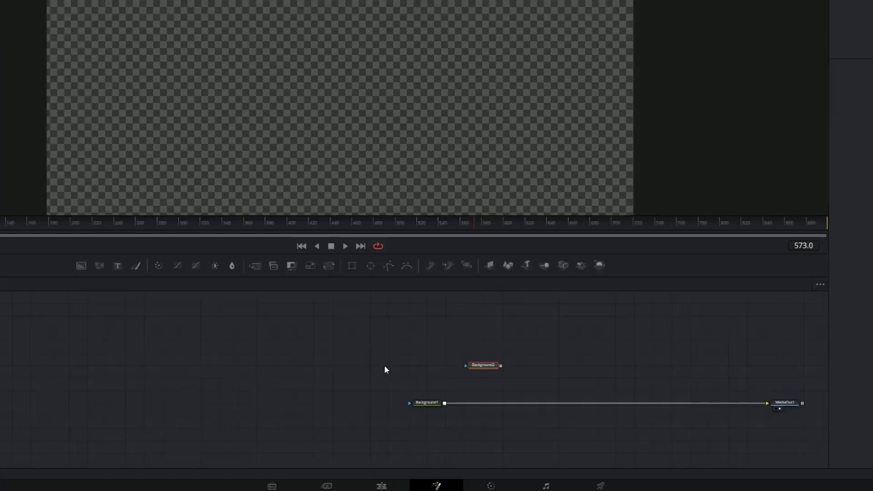
pyautogui.moveTo(501, 366); pyautogui.dragTo(446, 407)
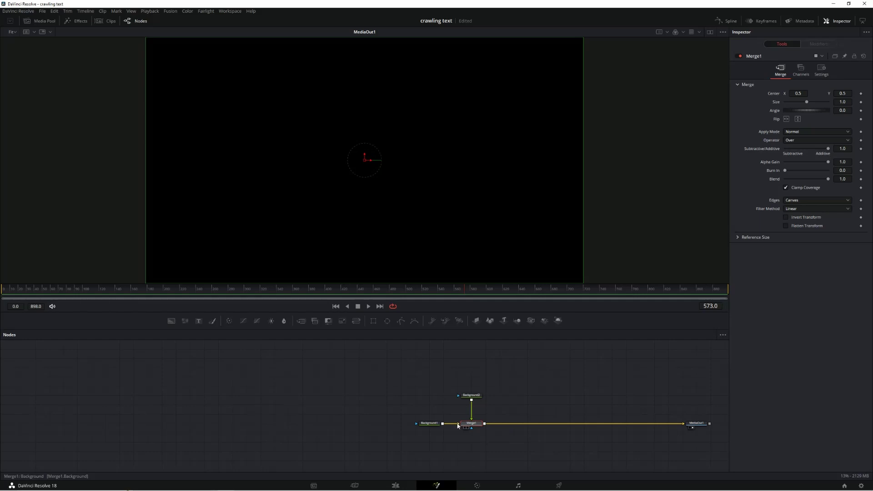
pyautogui.click(473, 397)
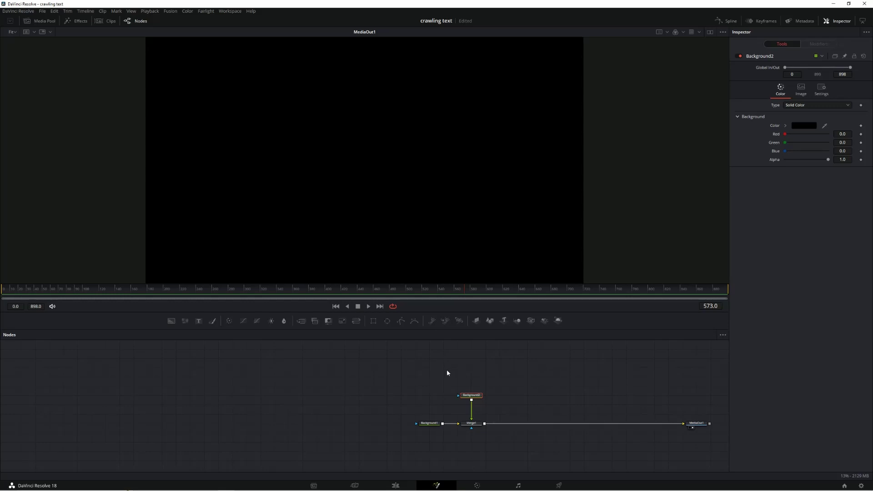
# - Mask Background2 with a Rectangle stretched into a full-width thin bottom bar at level 0.606
pyautogui.click(373, 321)
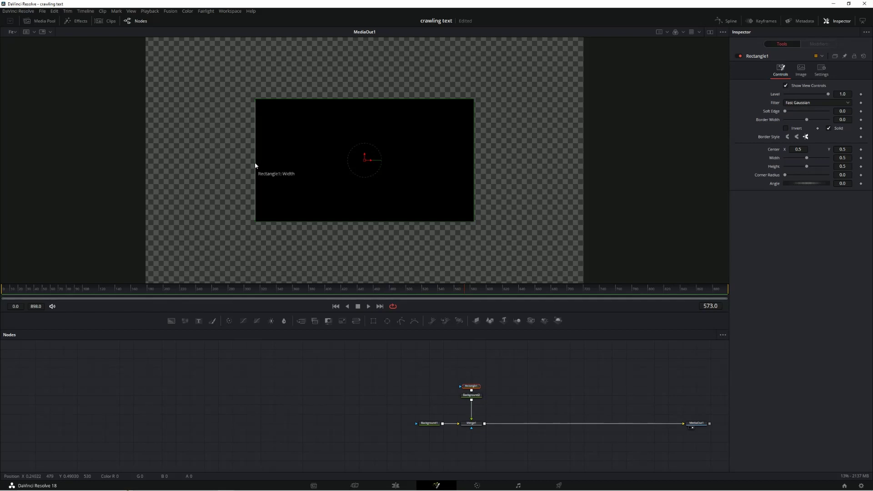
pyautogui.moveTo(255, 162); pyautogui.dragTo(123, 160)
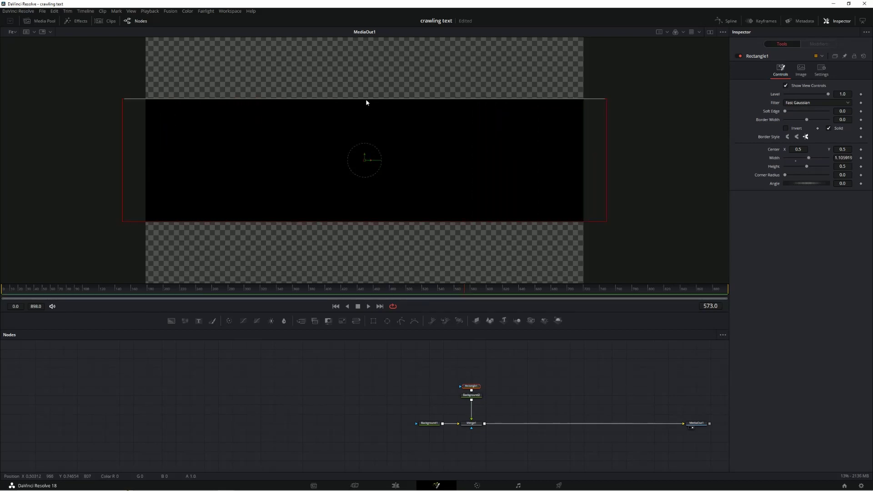
pyautogui.moveTo(365, 99); pyautogui.dragTo(362, 152)
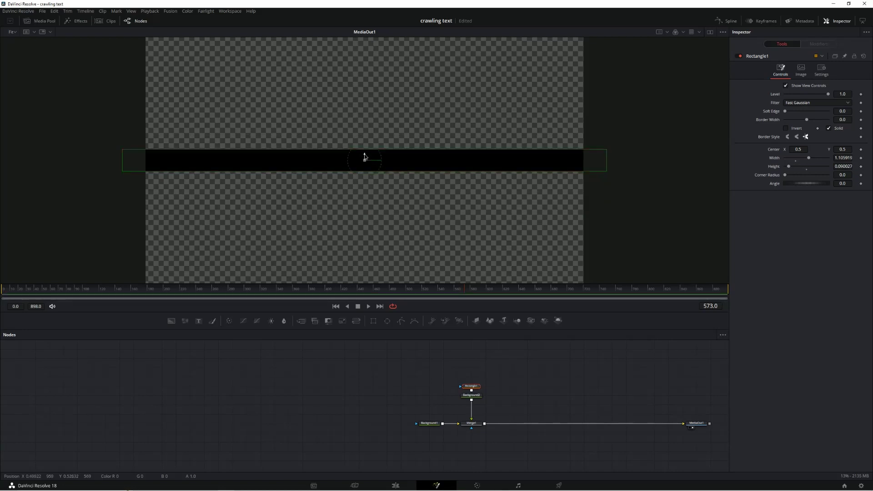
pyautogui.moveTo(364, 160); pyautogui.dragTo(350, 265)
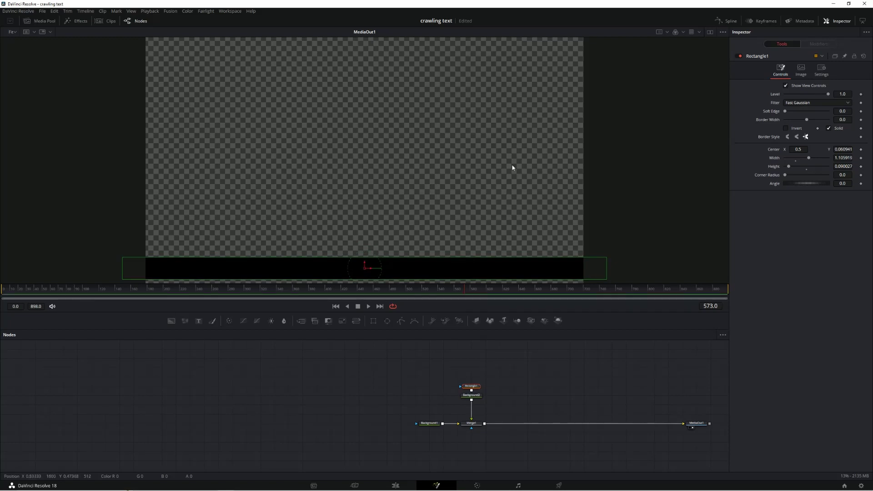
pyautogui.moveTo(828, 95); pyautogui.dragTo(813, 102)
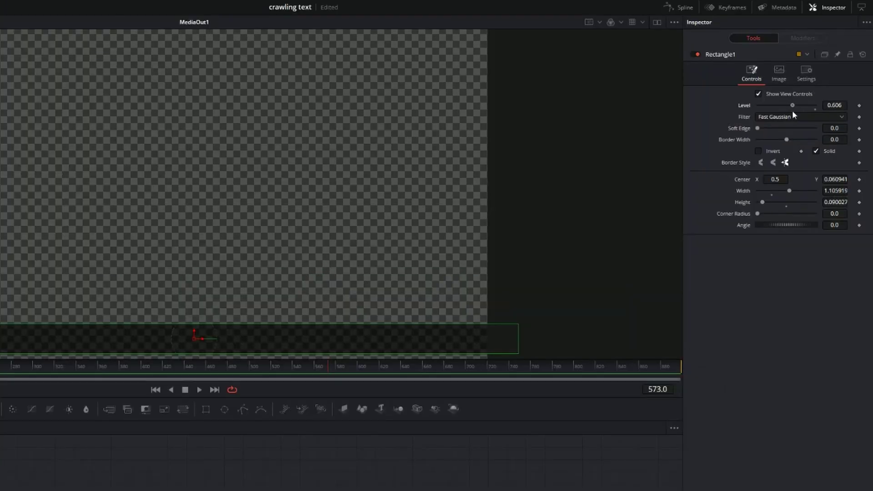
# - Pan the Node editor to show all nodes and save the project
pyautogui.scroll(-3, 402, 473)
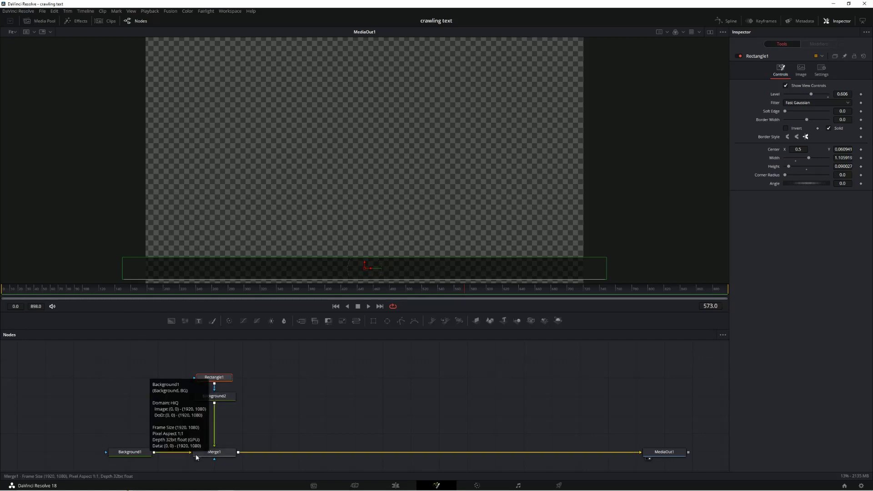
# - Add Text1 merged over the bar via Merge2 and enter the French line 'les lapins ont pris le controle du capitol…'
pyautogui.click(198, 320)
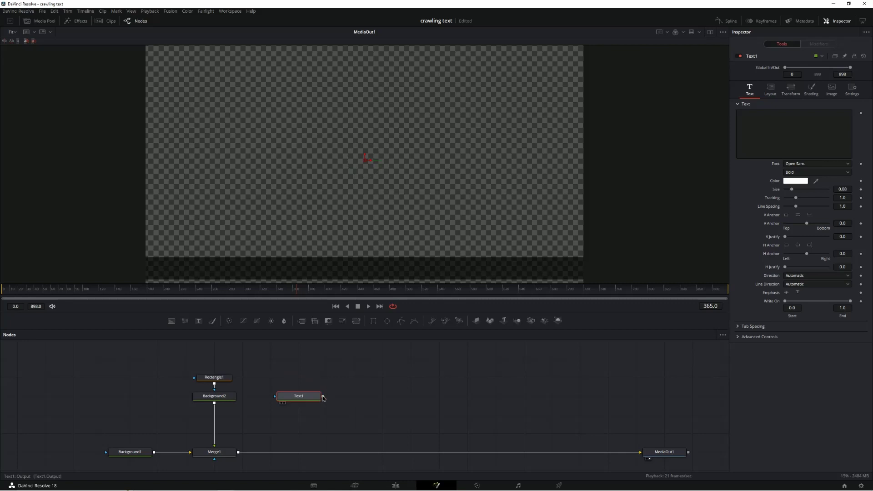
pyautogui.moveTo(323, 397); pyautogui.dragTo(240, 454)
pyautogui.click(299, 396)
pyautogui.click(784, 123)
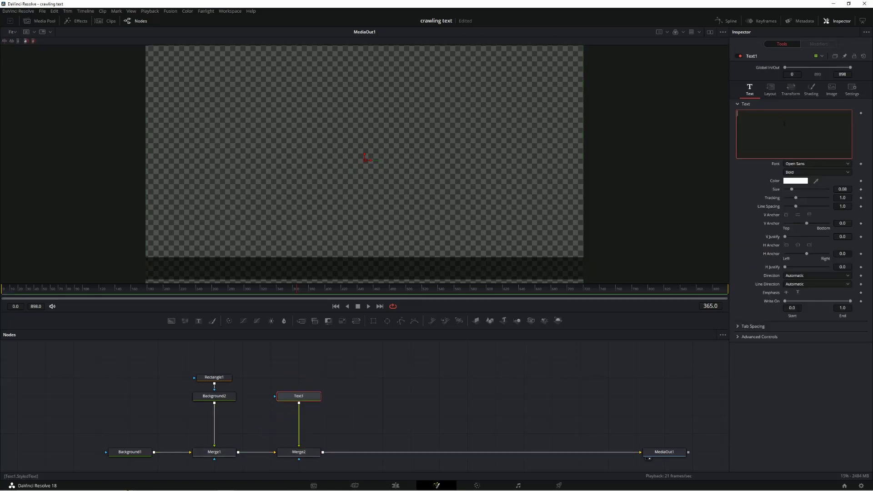
pyautogui.write('les la')
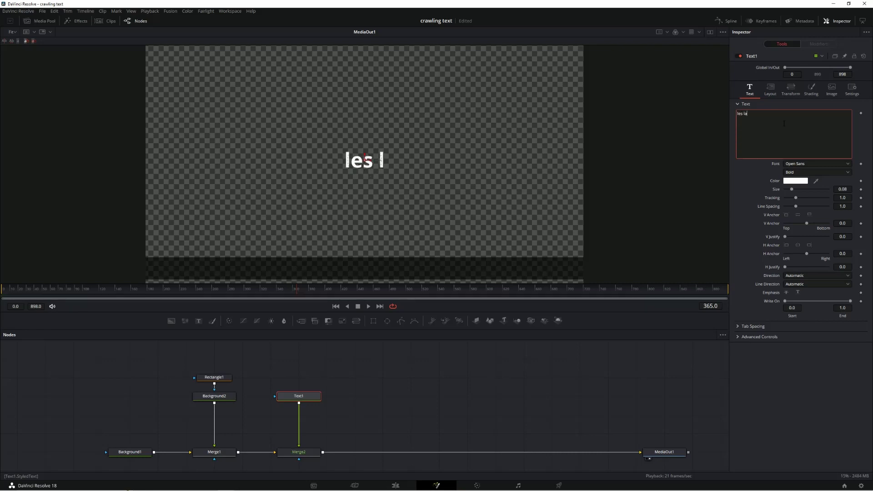
pyautogui.write('pins ont pris le controle du cap')
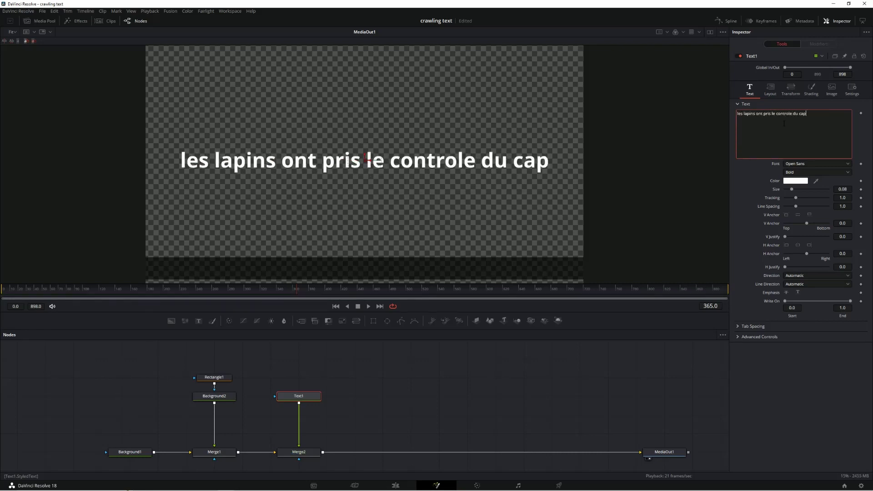
pyautogui.write('itol---la poutine')
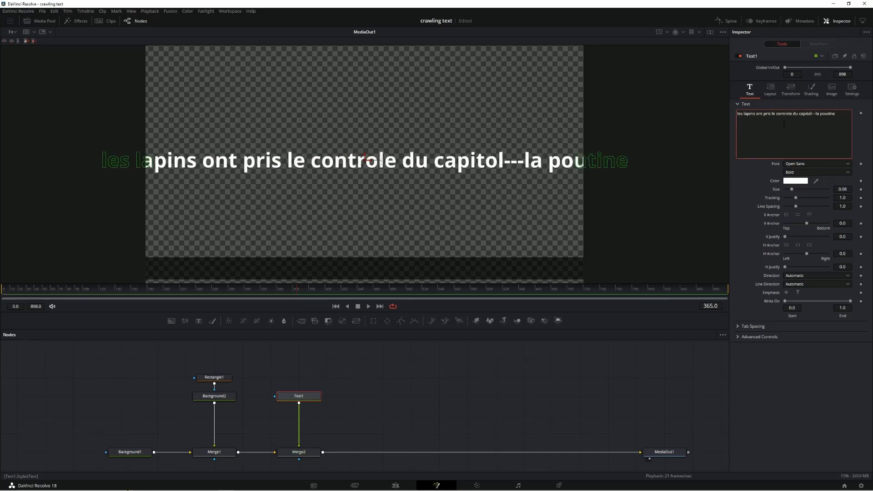
pyautogui.write(' se met en greve, elle refuse')
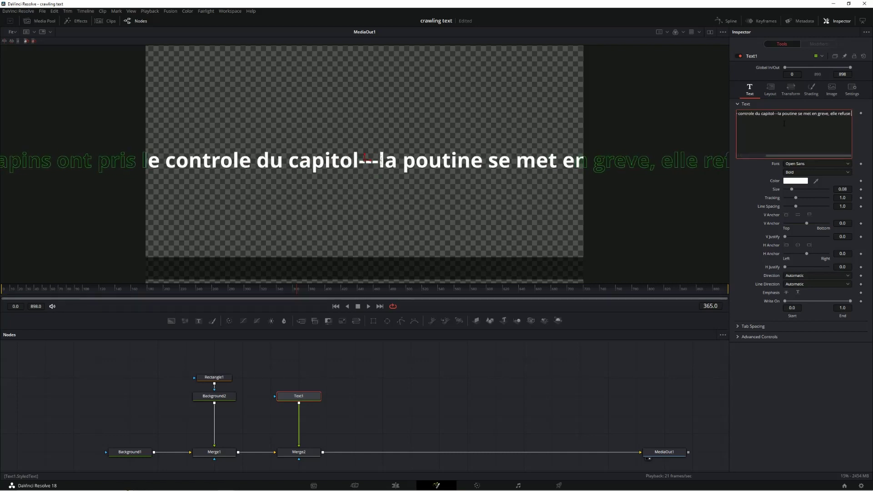
pyautogui.write(' de partager sont esapce ave')
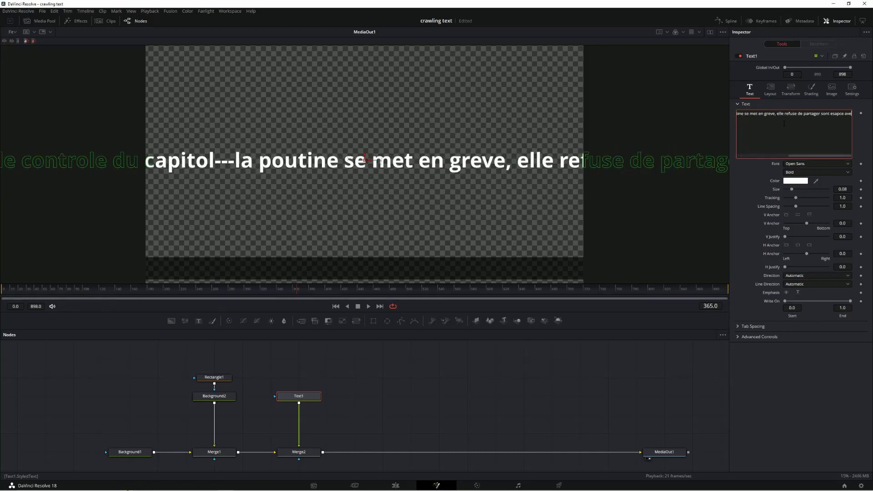
pyautogui.write('c les frites ----un')
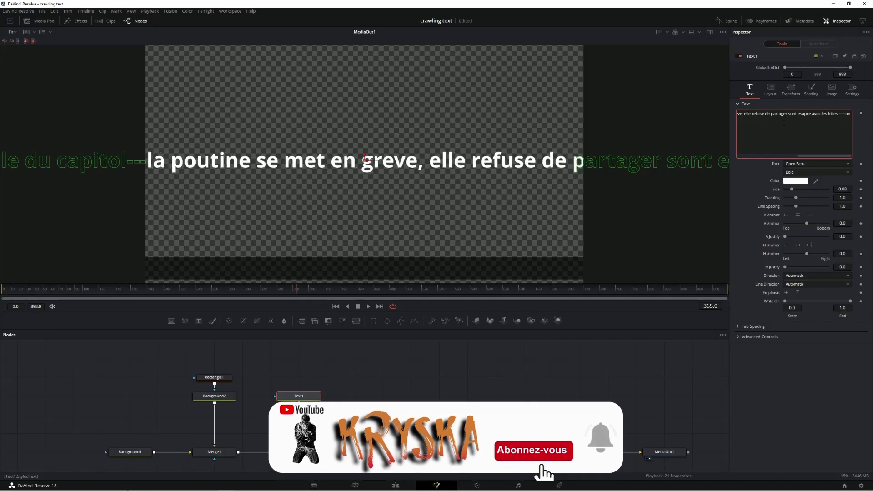
pyautogui.write(' agent du')
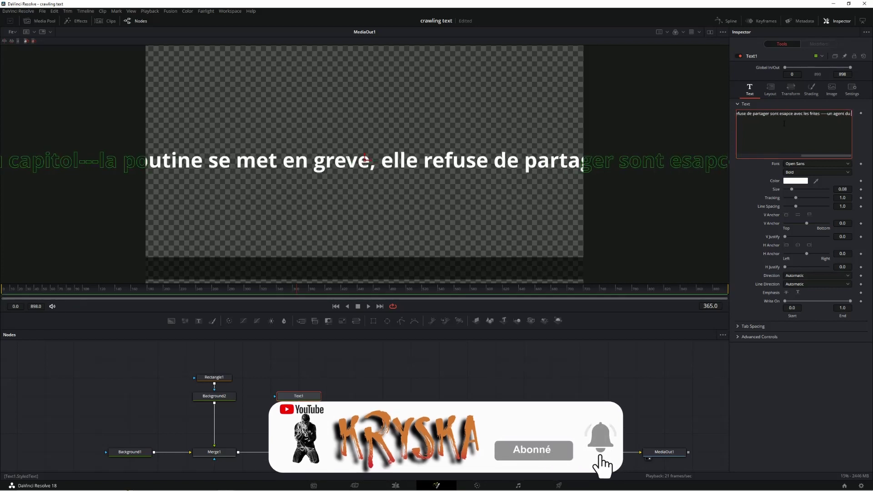
pyautogui.write(' kgb s')
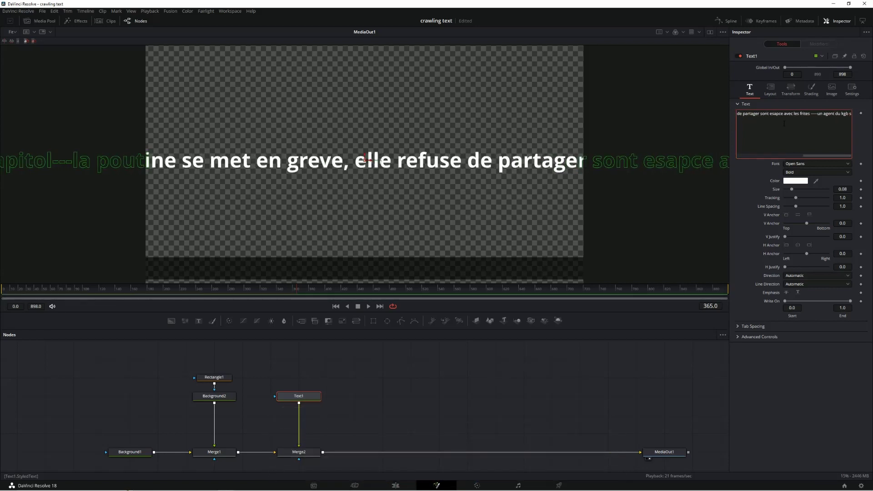
pyautogui.write('ur')
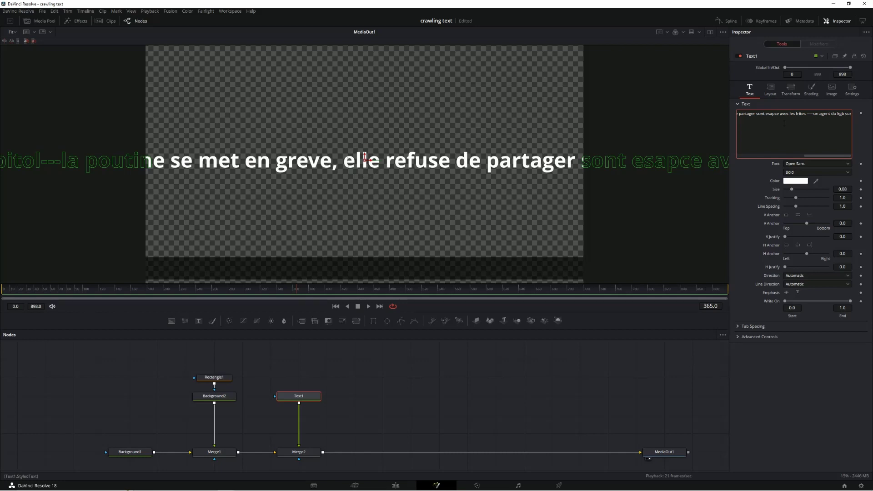
pyautogui.write('pris')
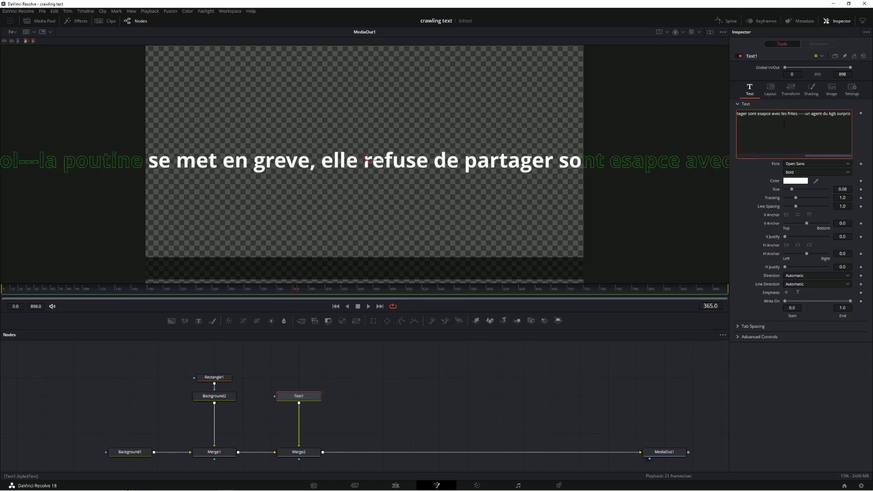
pyautogui.write(' dans l ere de')
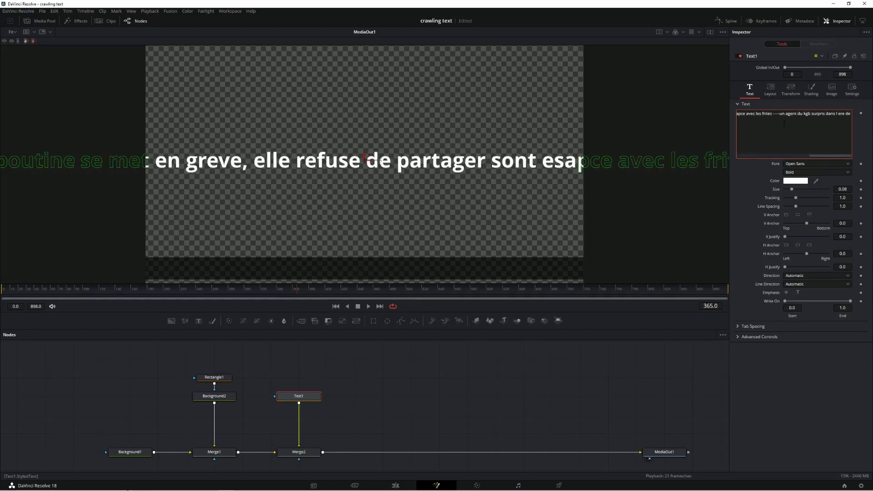
pyautogui.write(' jeu chez mac')
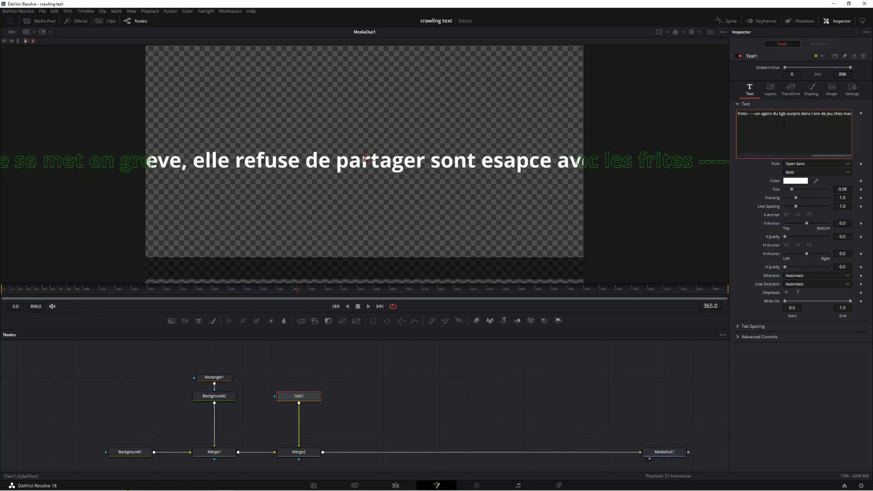
pyautogui.write(' do')
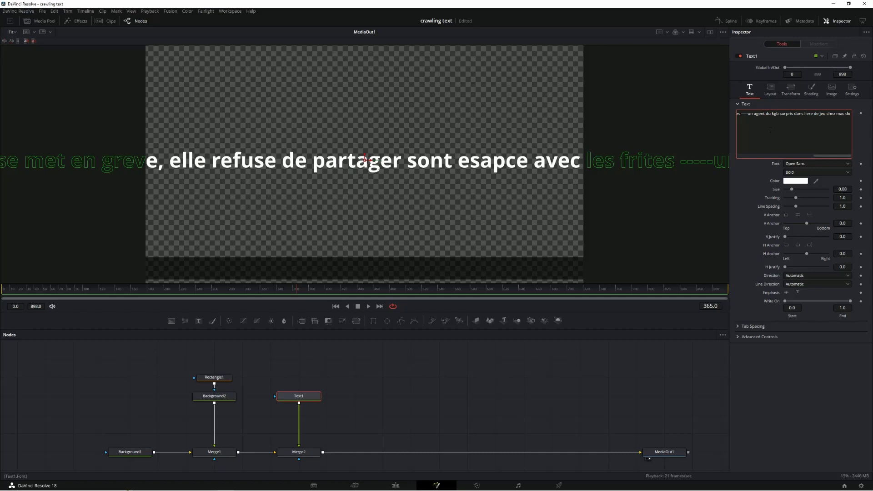
# - In Text1's Layout, set Size 0.834, Center Y 0.067 and keyframed Center X 2.725
pyautogui.click(771, 91)
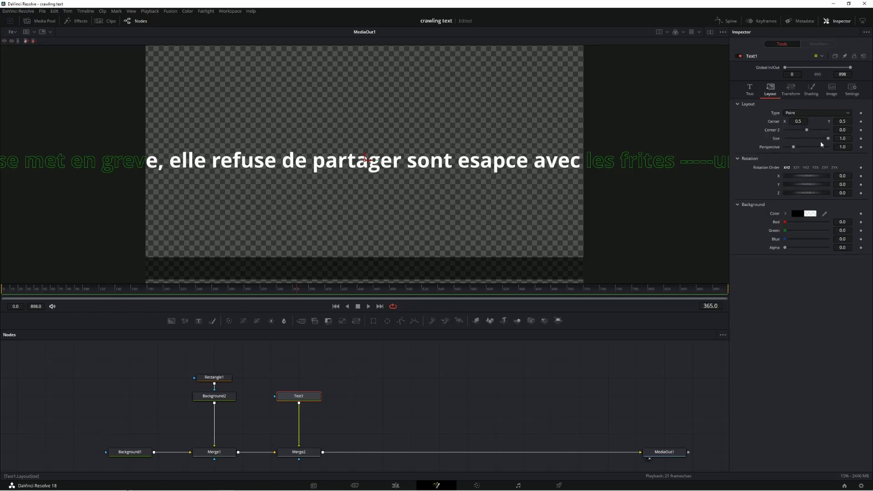
pyautogui.moveTo(829, 138); pyautogui.dragTo(822, 138)
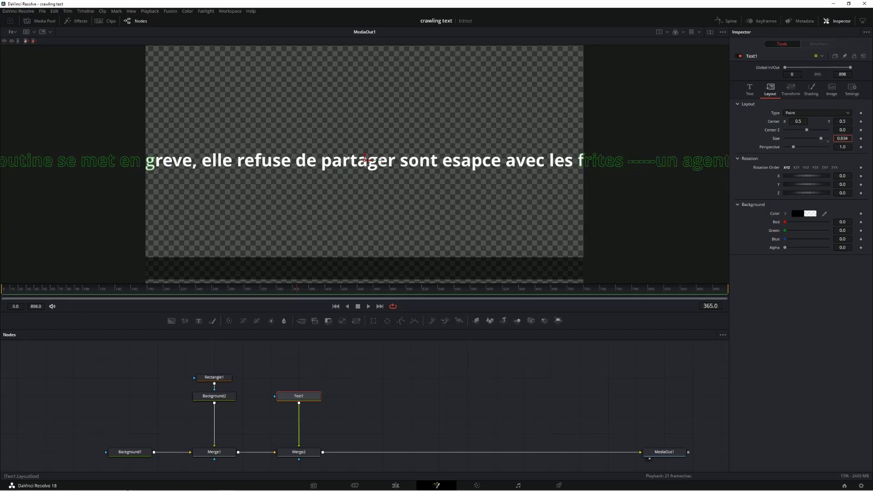
pyautogui.moveTo(365, 158); pyautogui.dragTo(365, 265)
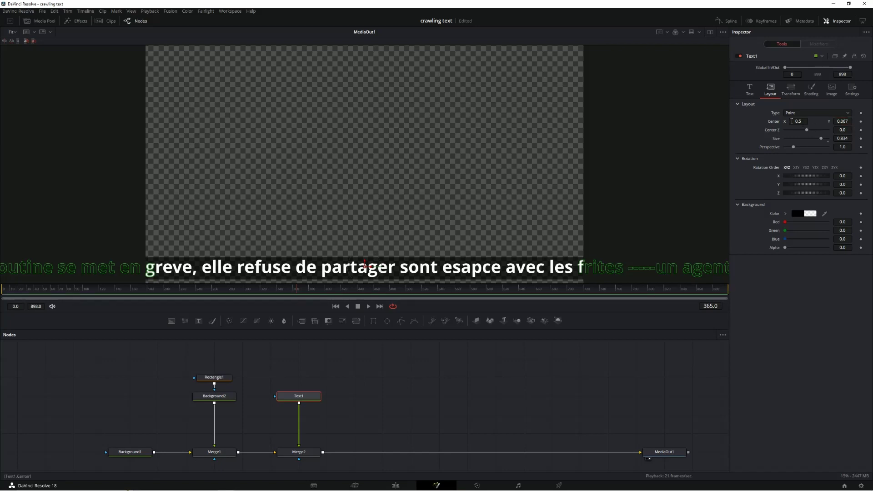
pyautogui.moveTo(792, 121)
pyautogui.mouseDown()
pyautogui.moveTo(819, 121)
pyautogui.moveTo(803, 121)
pyautogui.mouseUp()
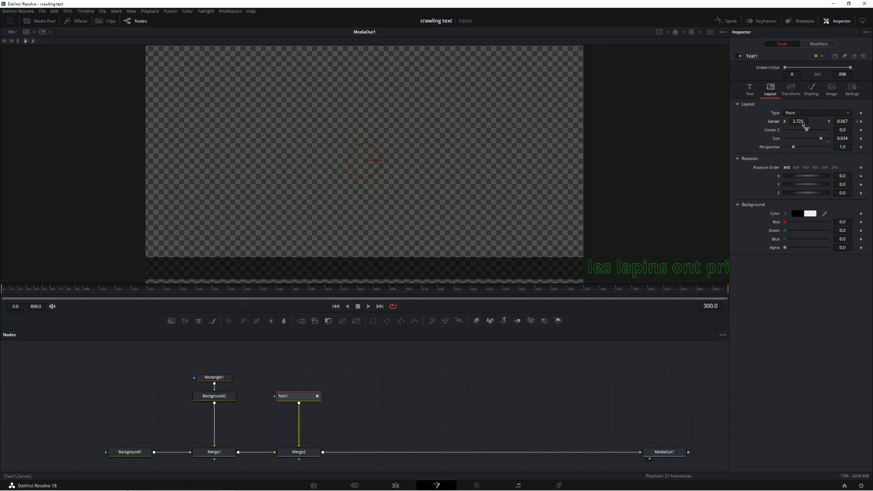
# - Keyframe Center X at -1.72 on frame 300, then play the crawl back from frame 0
pyautogui.moveTo(803, 124); pyautogui.dragTo(614, 124)
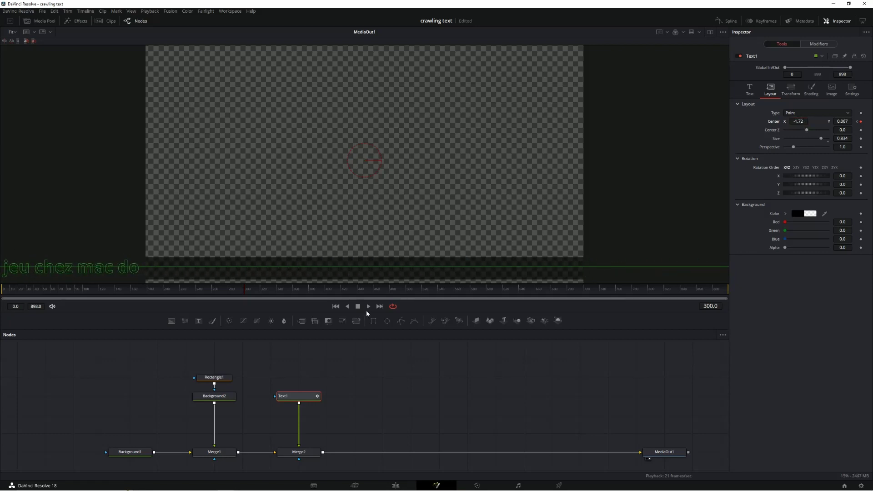
pyautogui.click(335, 308)
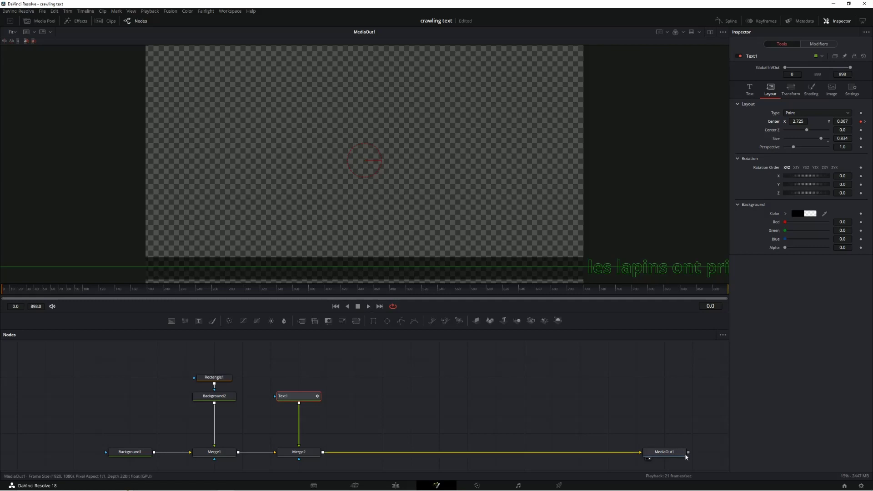
pyautogui.click(368, 307)
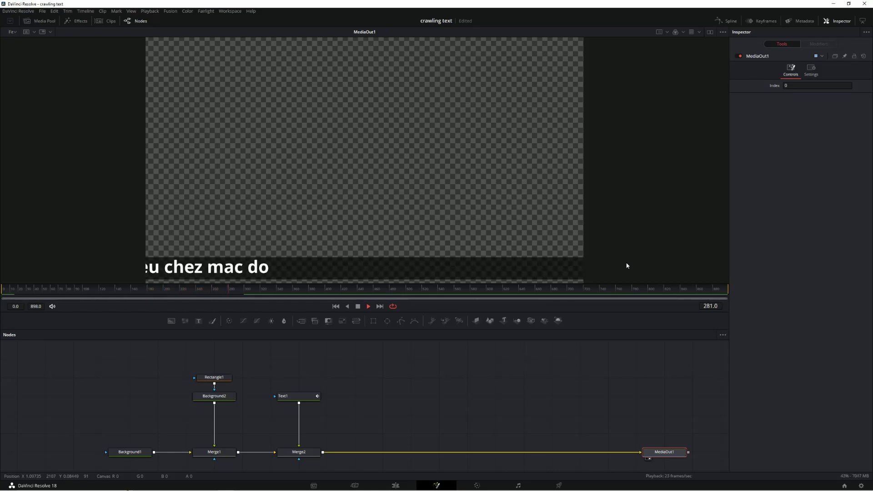
# - Stop playback and show Text1's Displacement curve in the Spline editor, fitted to view
pyautogui.click(360, 308)
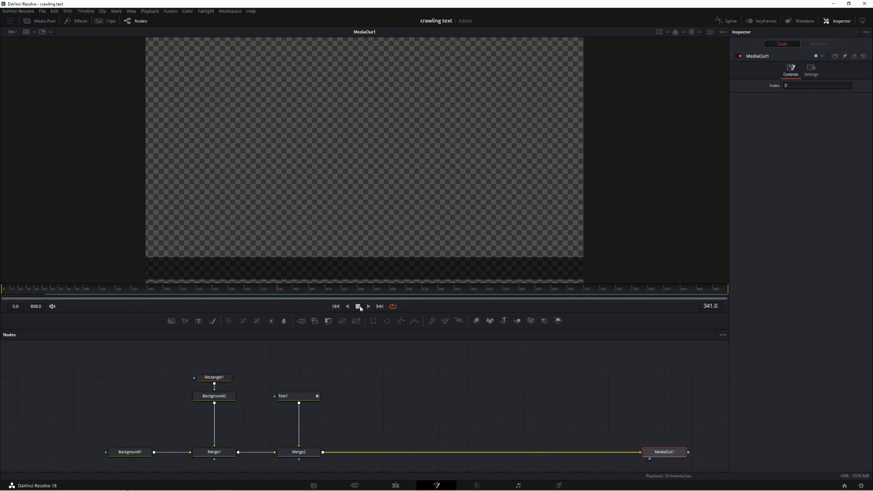
pyautogui.click(305, 400)
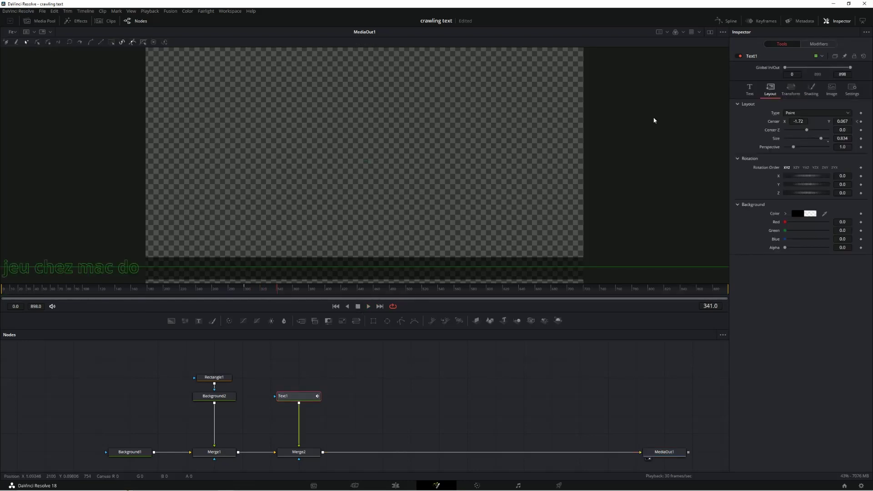
pyautogui.click(730, 21)
pyautogui.click(393, 364)
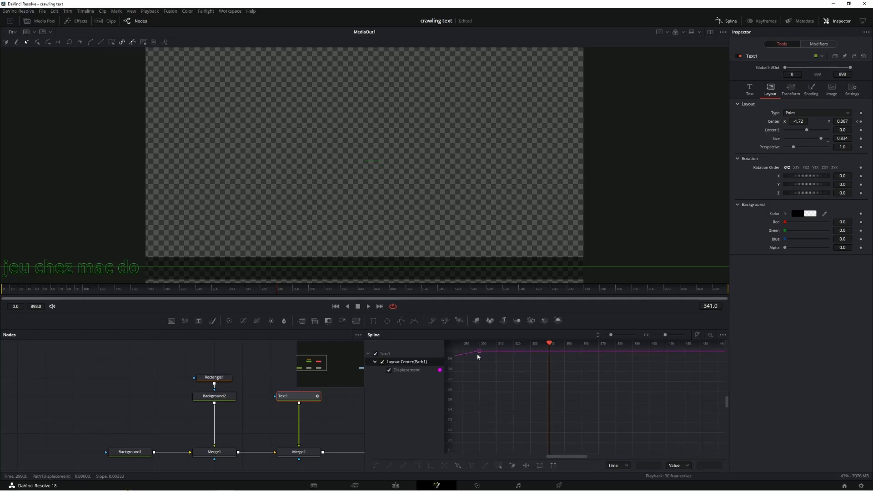
pyautogui.click(698, 335)
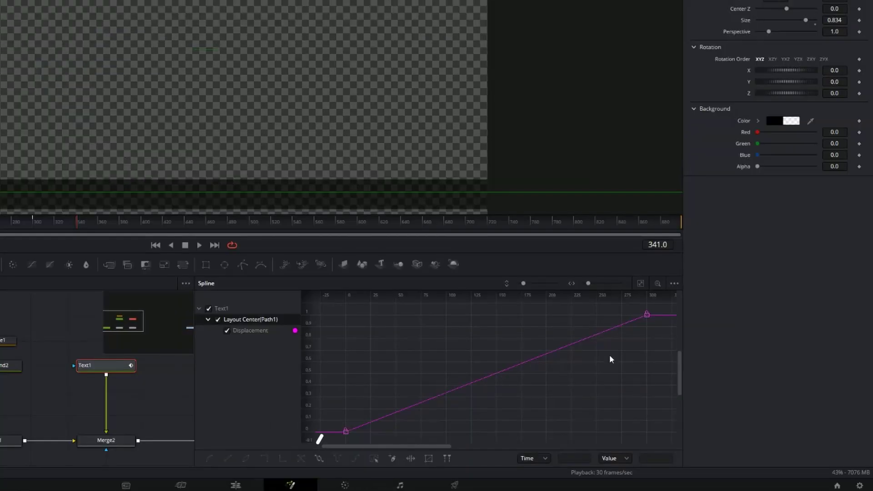
# - Select all Displacement keyframes and set the curve to loop
pyautogui.moveTo(657, 306); pyautogui.dragTo(337, 442)
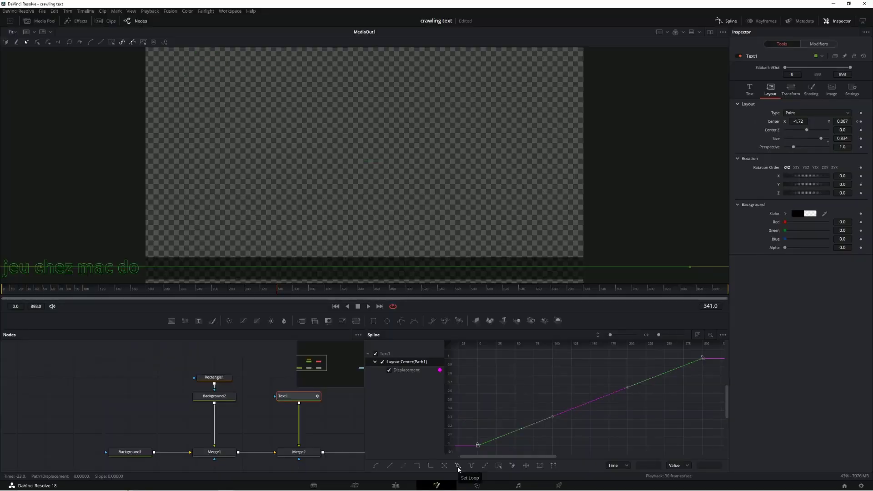
pyautogui.click(458, 467)
pyautogui.moveTo(483, 457)
pyautogui.mouseDown()
pyautogui.moveTo(671, 468)
pyautogui.moveTo(482, 300)
pyautogui.mouseUp()
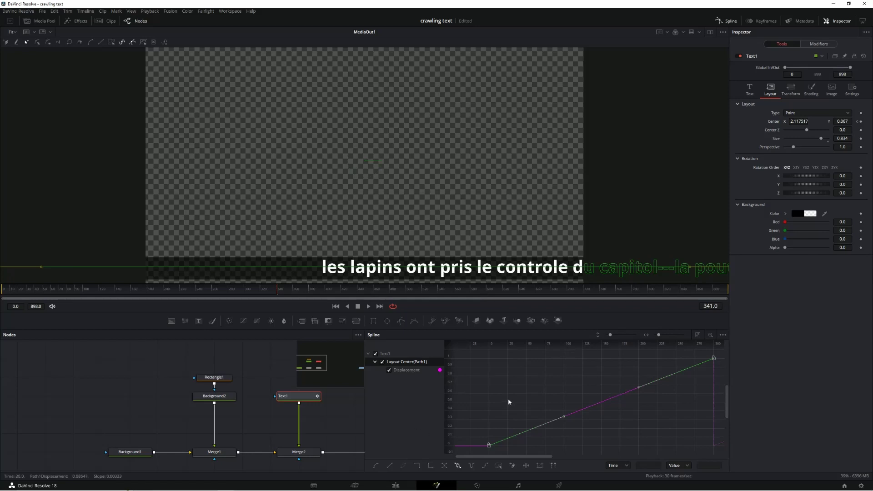
# - Close the Spline editor and play MediaOut1 from frame 0 past frame 300 to verify the looping crawl
pyautogui.click(727, 21)
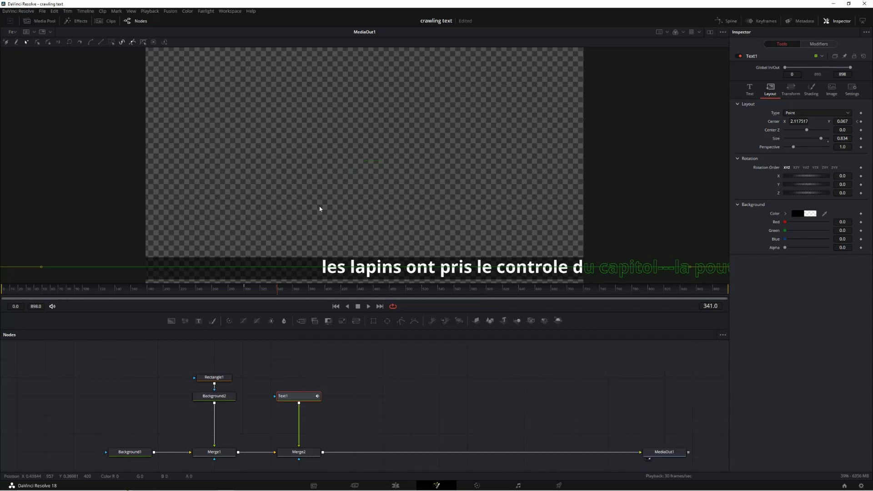
pyautogui.click(338, 308)
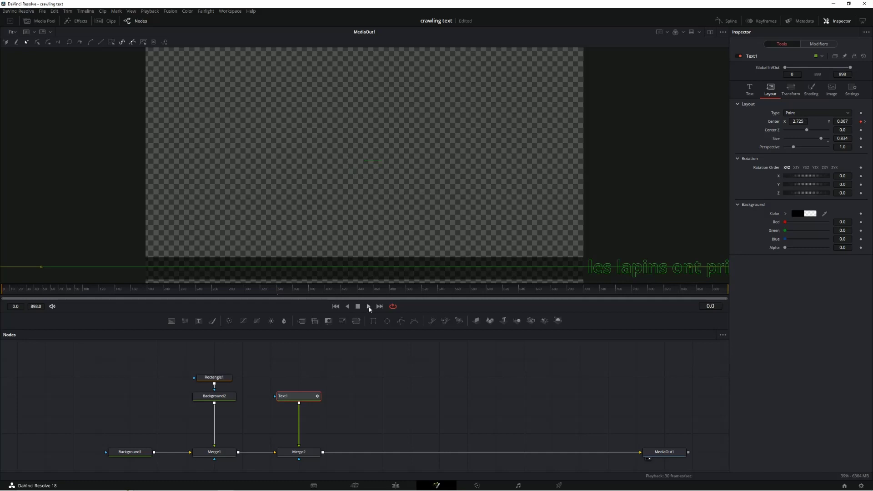
pyautogui.click(669, 453)
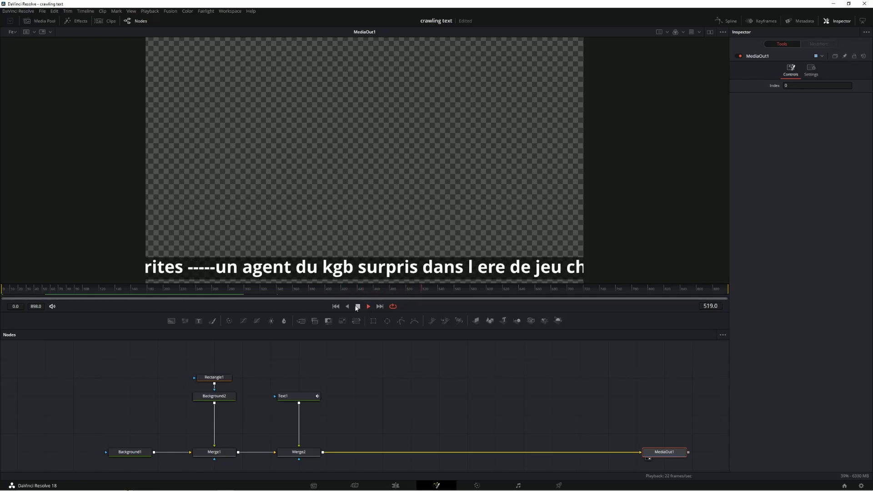
pyautogui.click(357, 307)
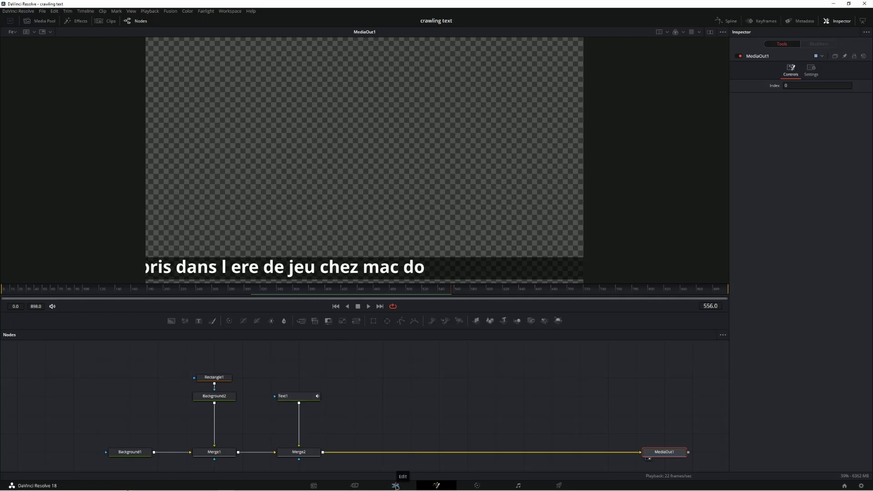
# - Return to the Edit page and play the crawling ticker over the globe video from the clip's start
pyautogui.click(397, 486)
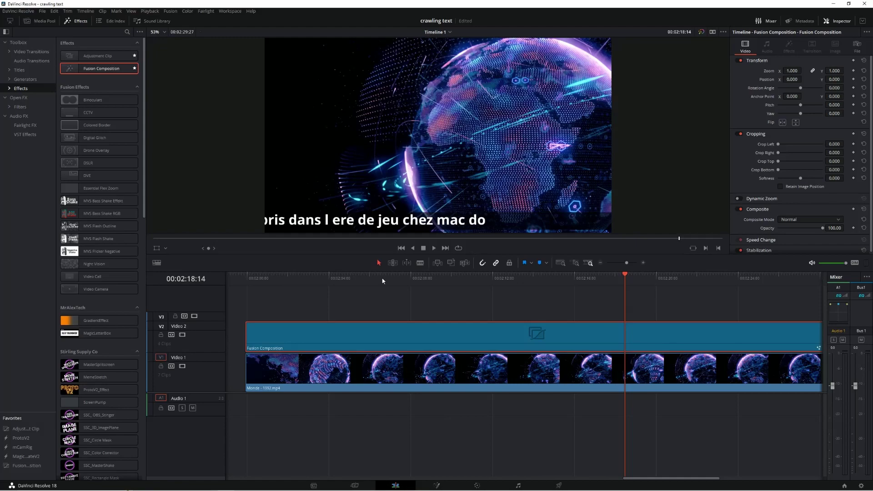
pyautogui.click(253, 276)
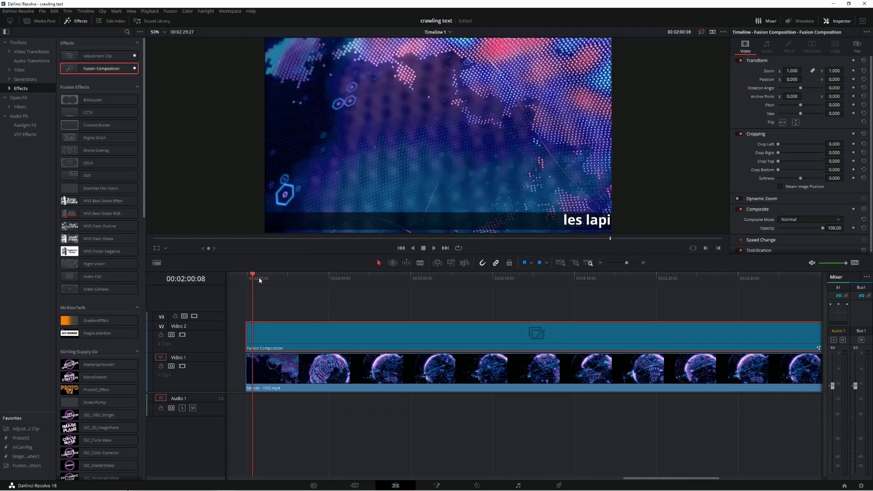
pyautogui.press('space')
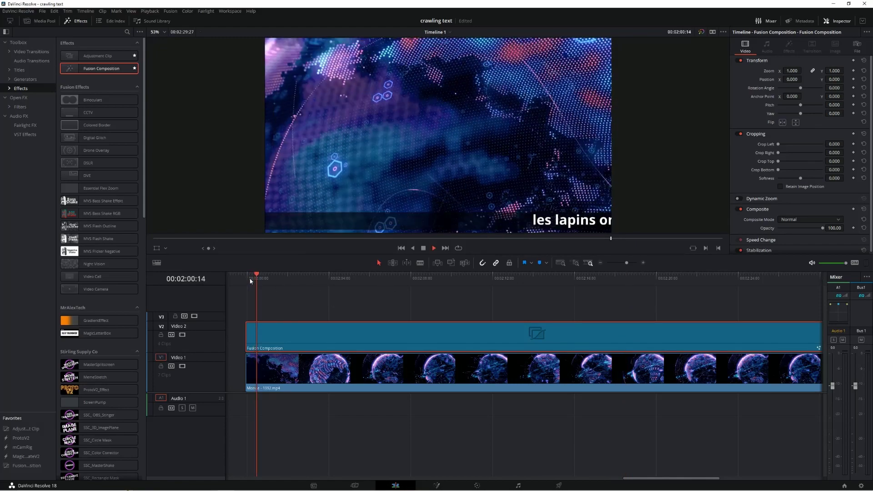